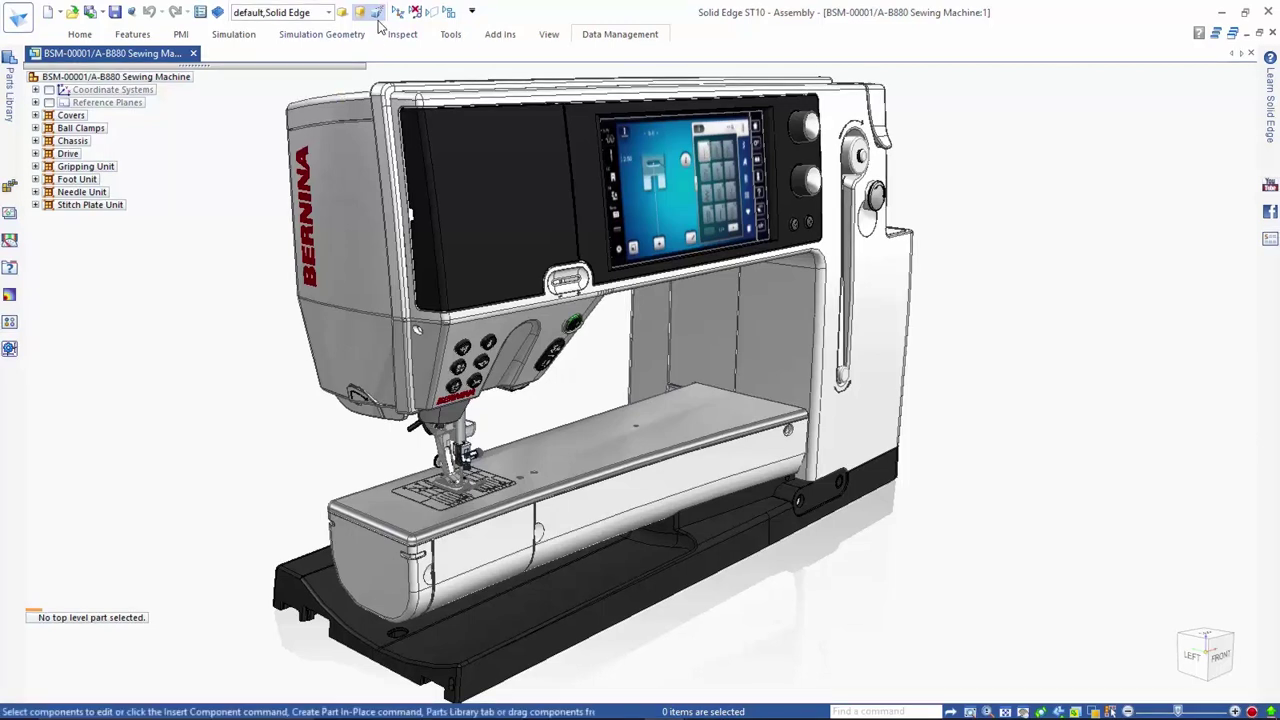
Apply the 04-Drive Clamps display configuration to the sewing machine assembly
click(328, 12)
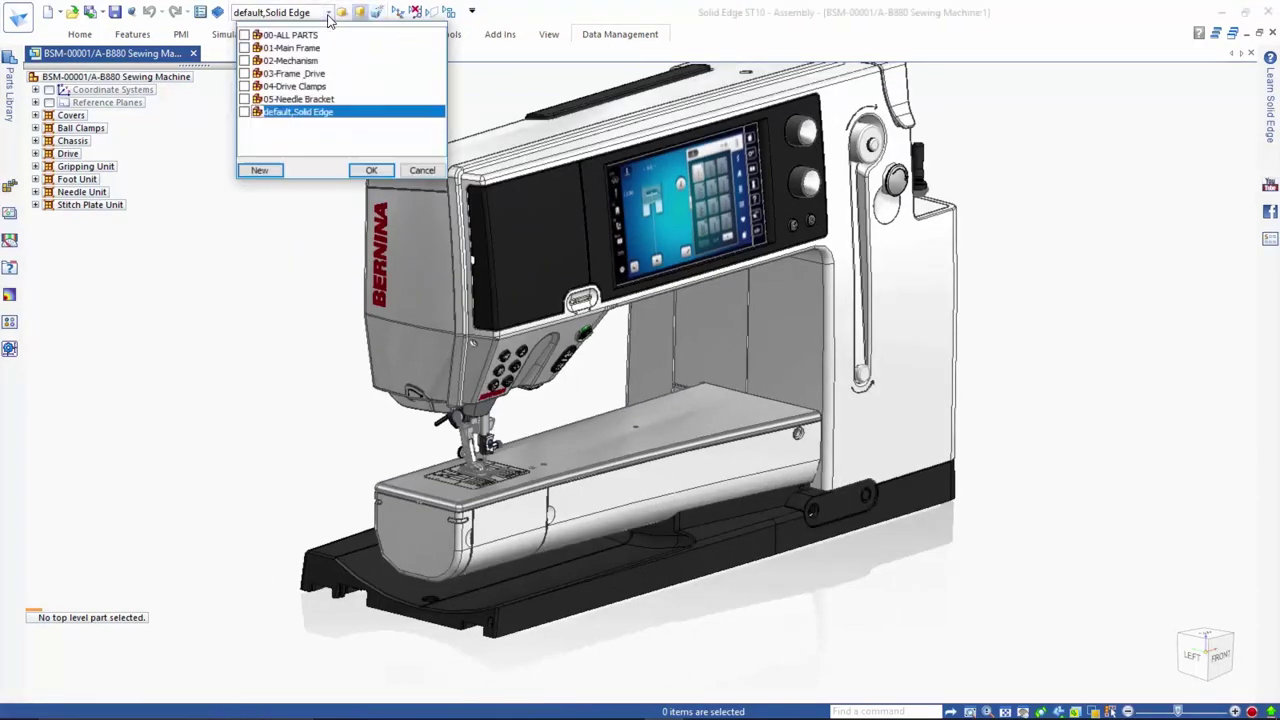
click(305, 86)
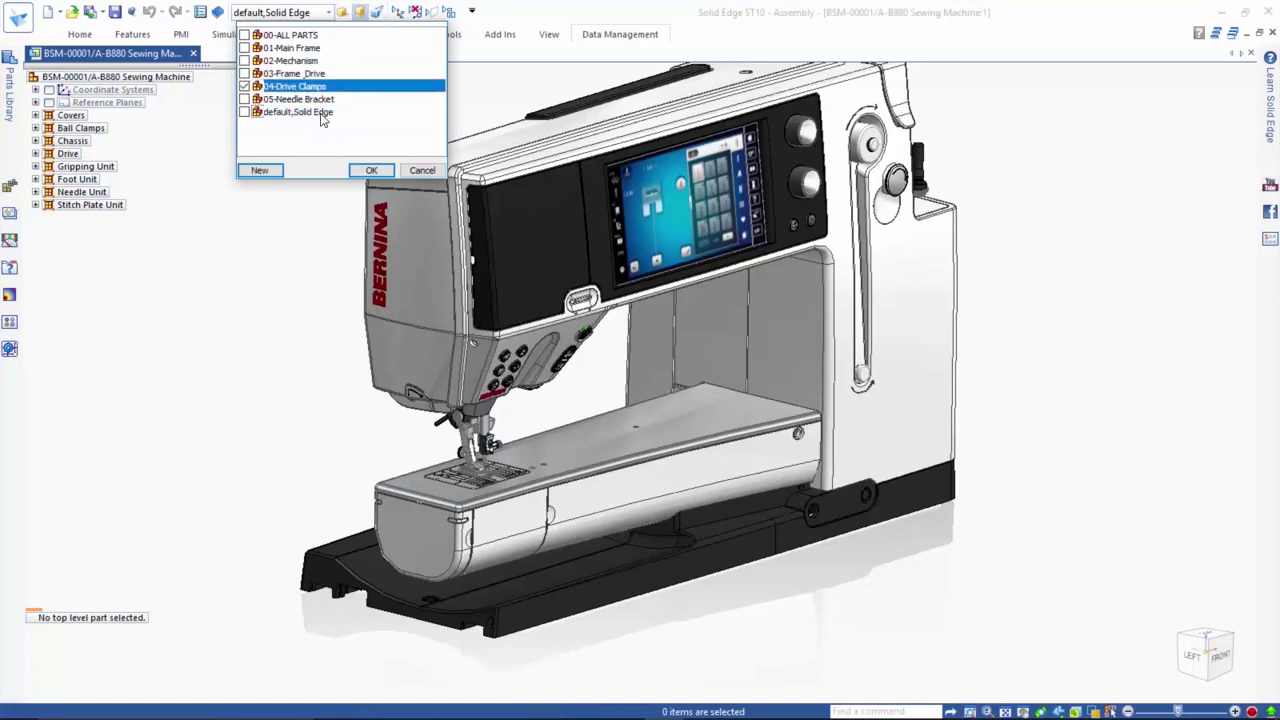
click(371, 170)
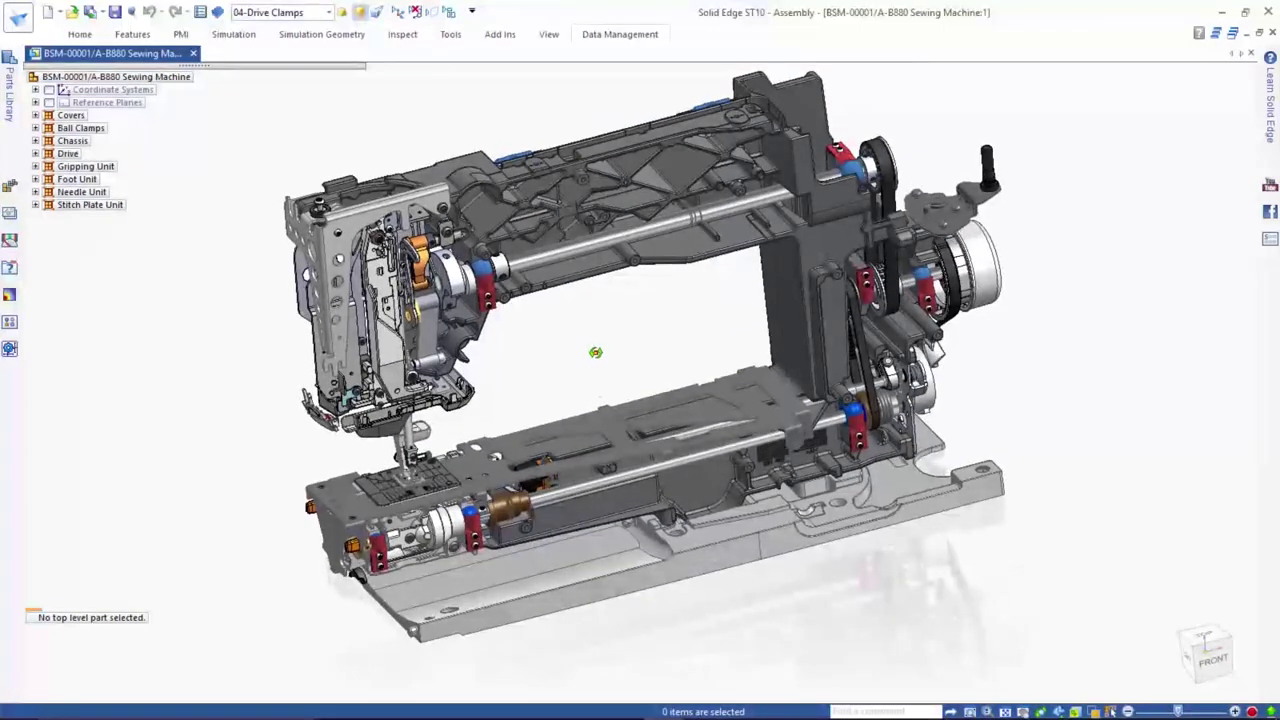
Start Get Latest on the assembly, isolate the outdated parts, and turn on the lock filter to narrow the set
click(607, 37)
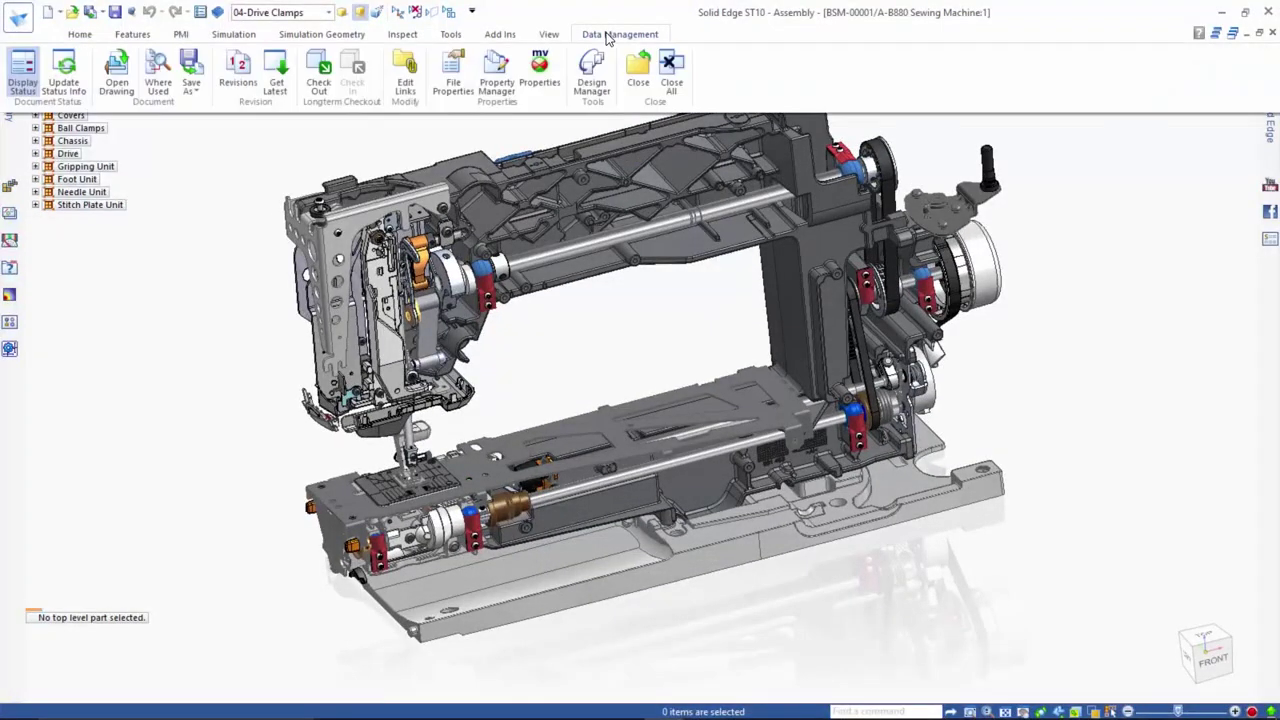
click(277, 88)
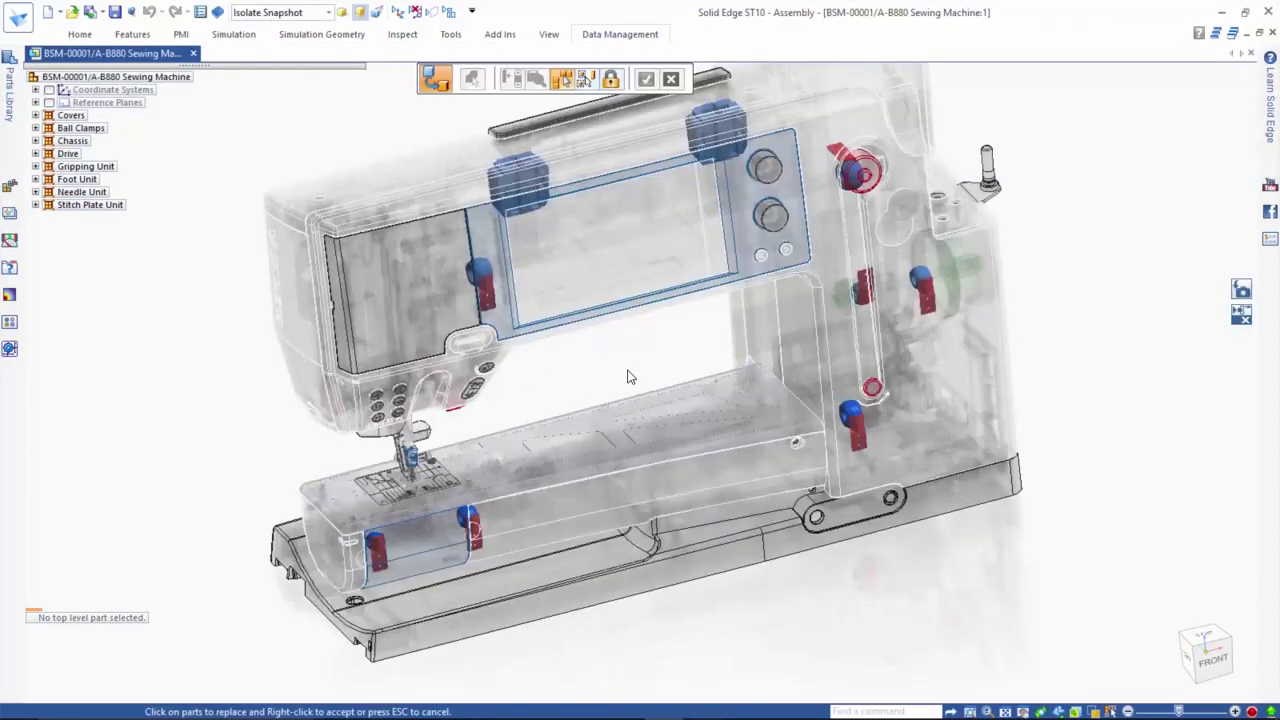
middle_drag(626, 378, 623, 382)
click(562, 82)
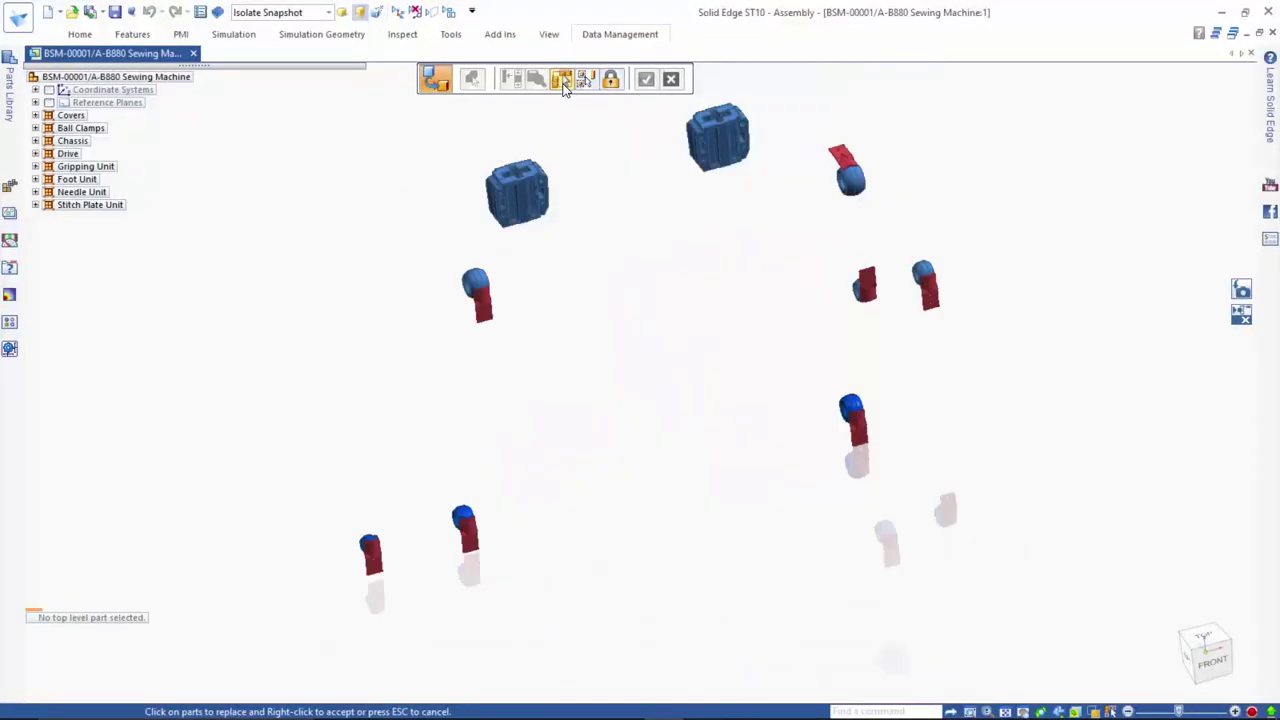
middle_drag(649, 437, 648, 394)
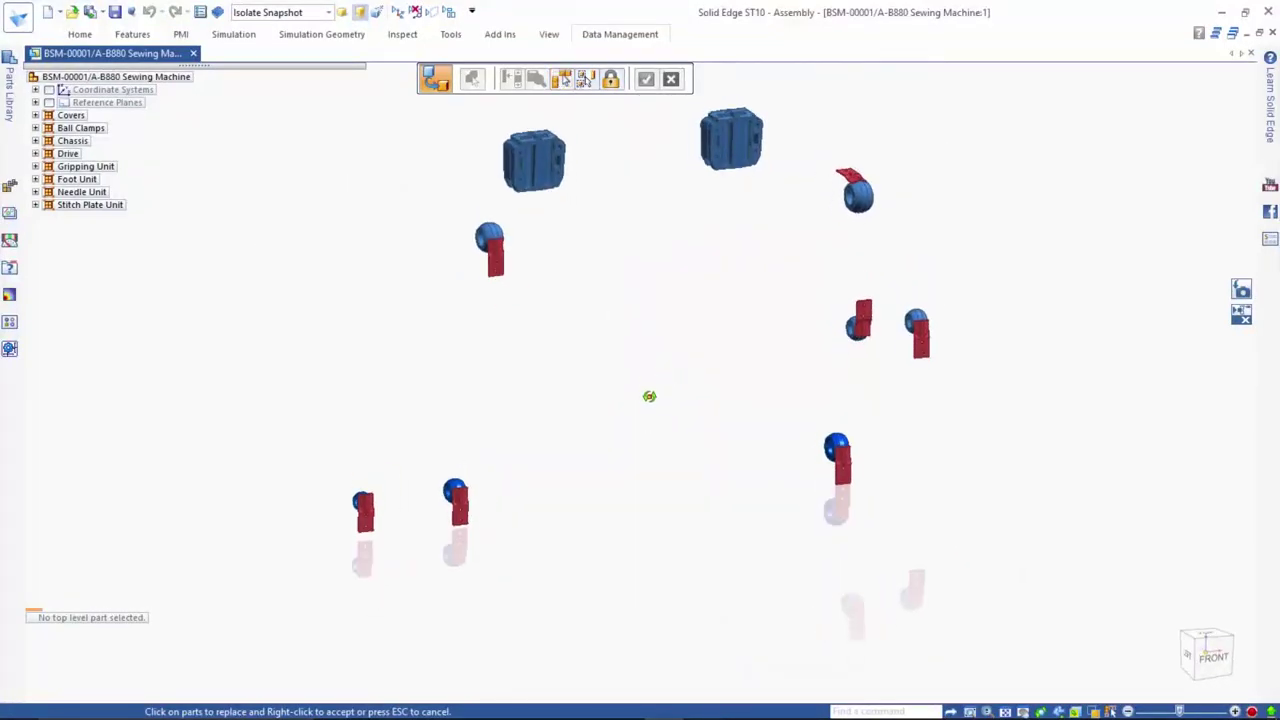
click(612, 80)
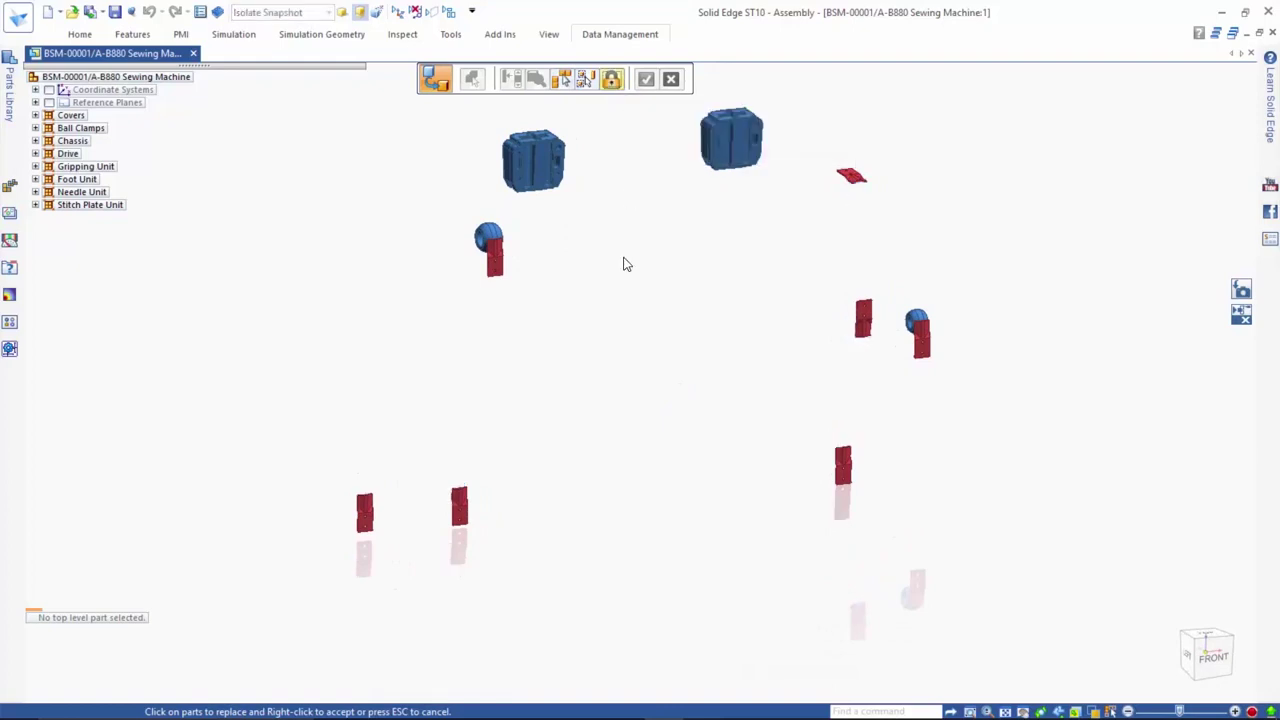
From the front view, select all seven red BSM-50005 clamping clows together and replace them with their latest revision
click(1214, 662)
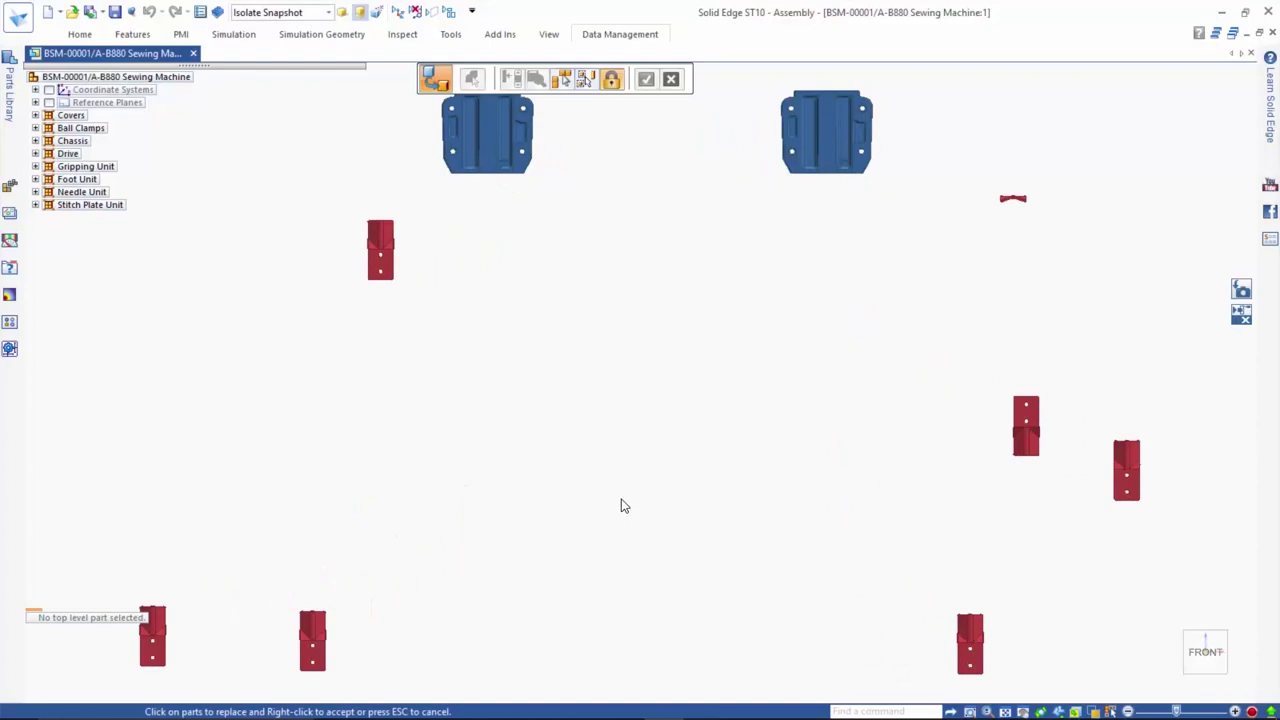
scroll(620, 505, down, 4)
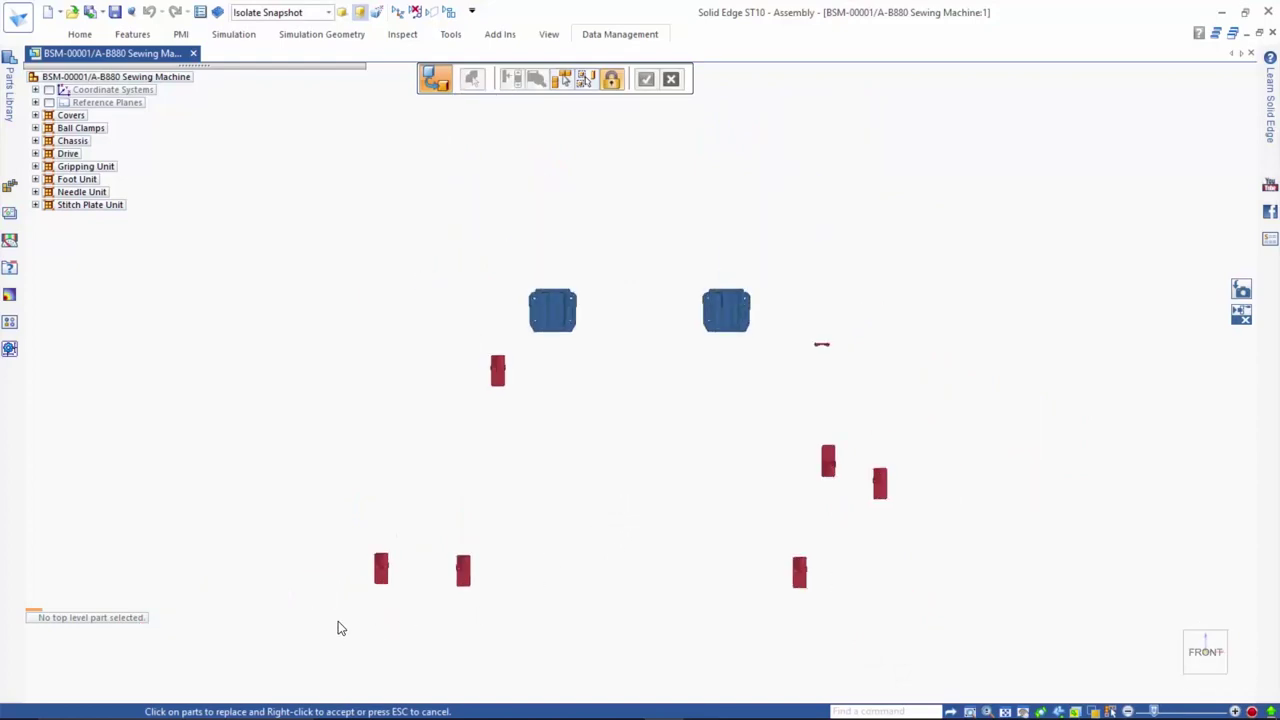
drag(333, 626, 953, 333)
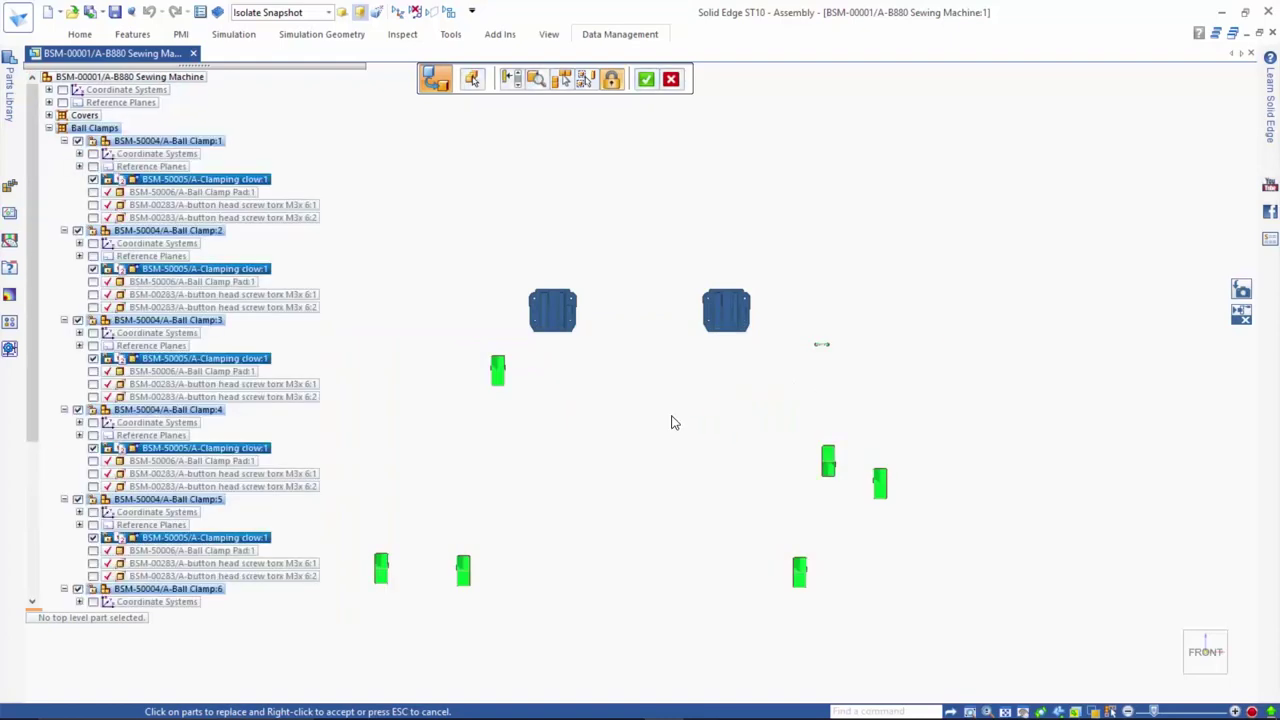
middle_drag(671, 423, 728, 468)
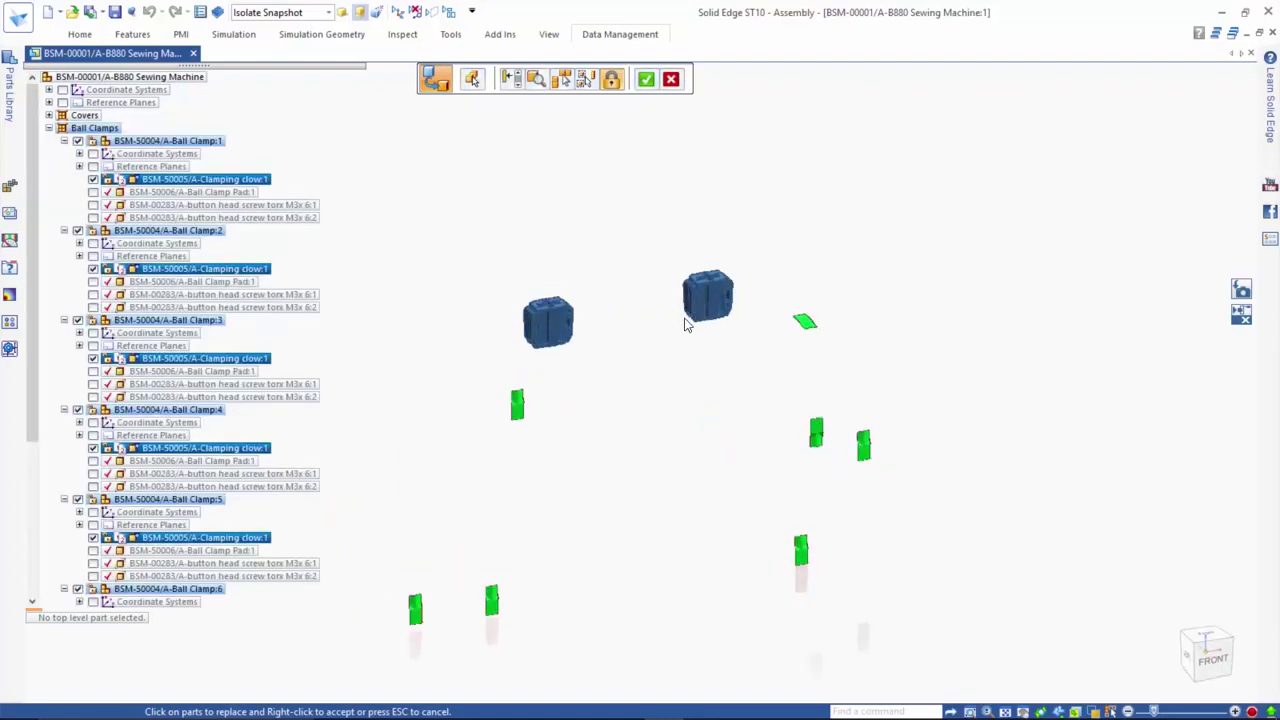
right_click(533, 437)
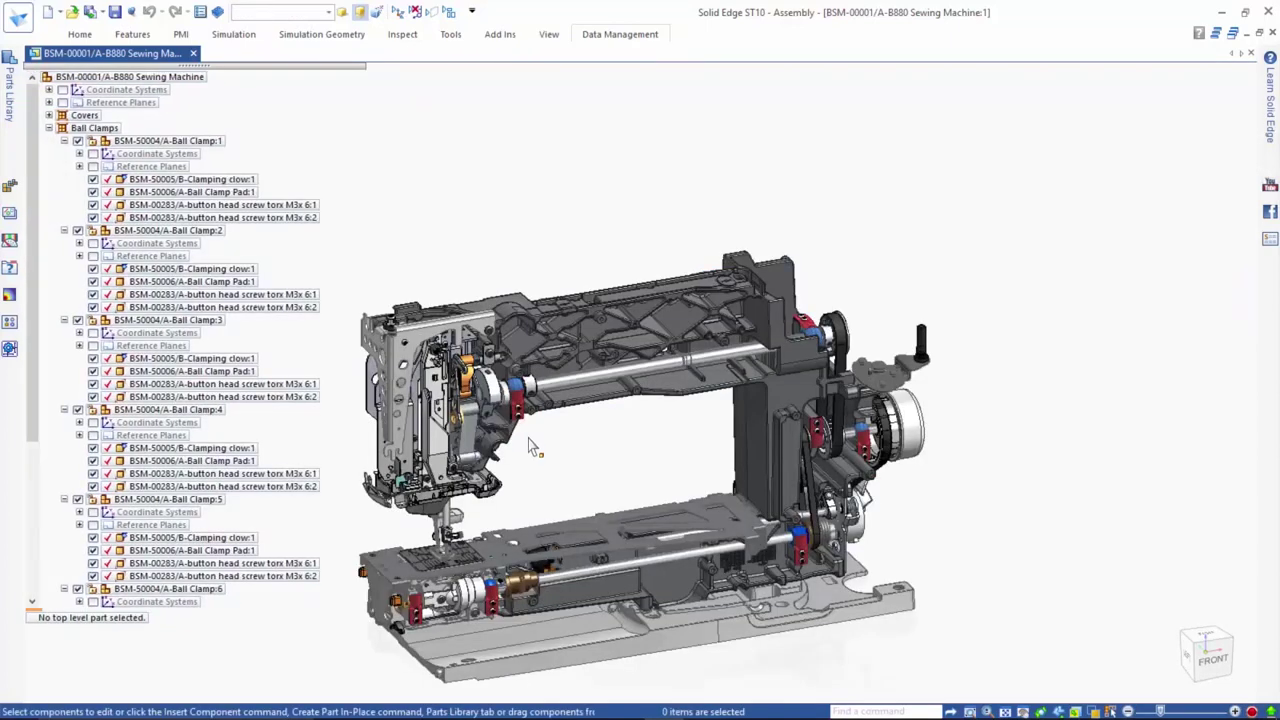
Inspect the BSM-50005/B clamping clow of Ball Clamp:1 beside the front end of the upper drive shaft
scroll(531, 440, up, 5)
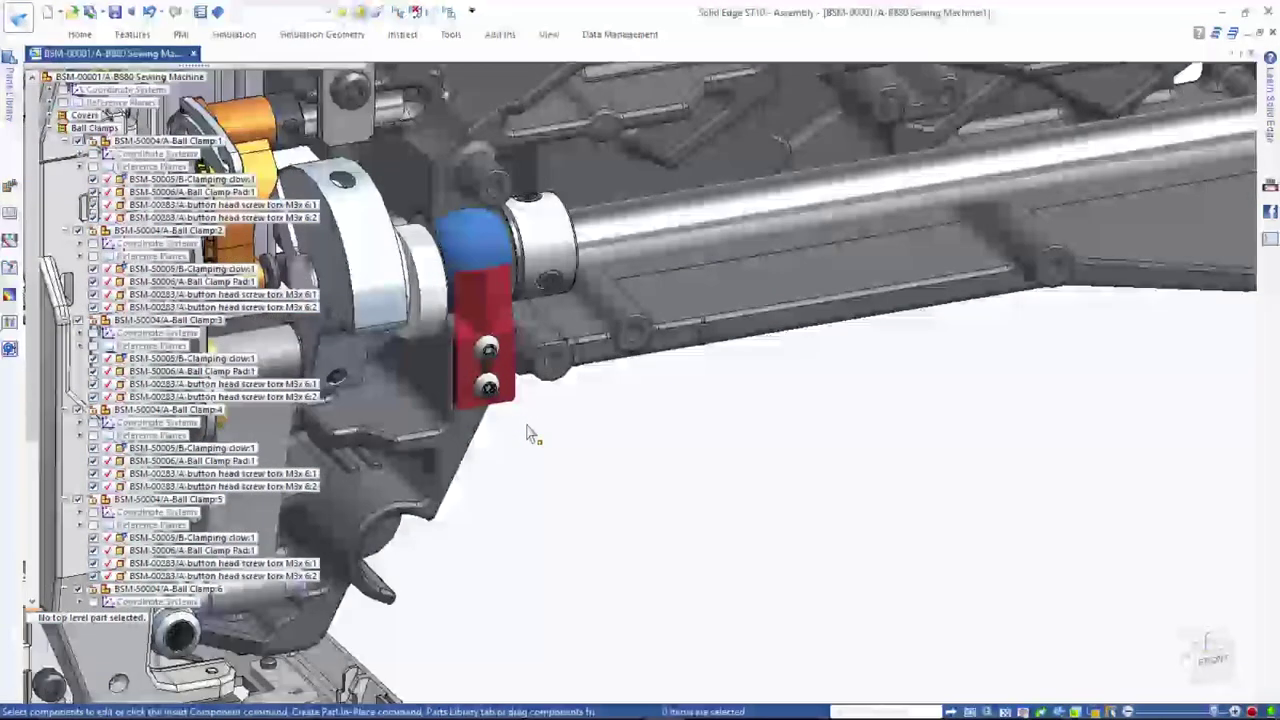
shift+middle_drag(600, 437, 742, 445)
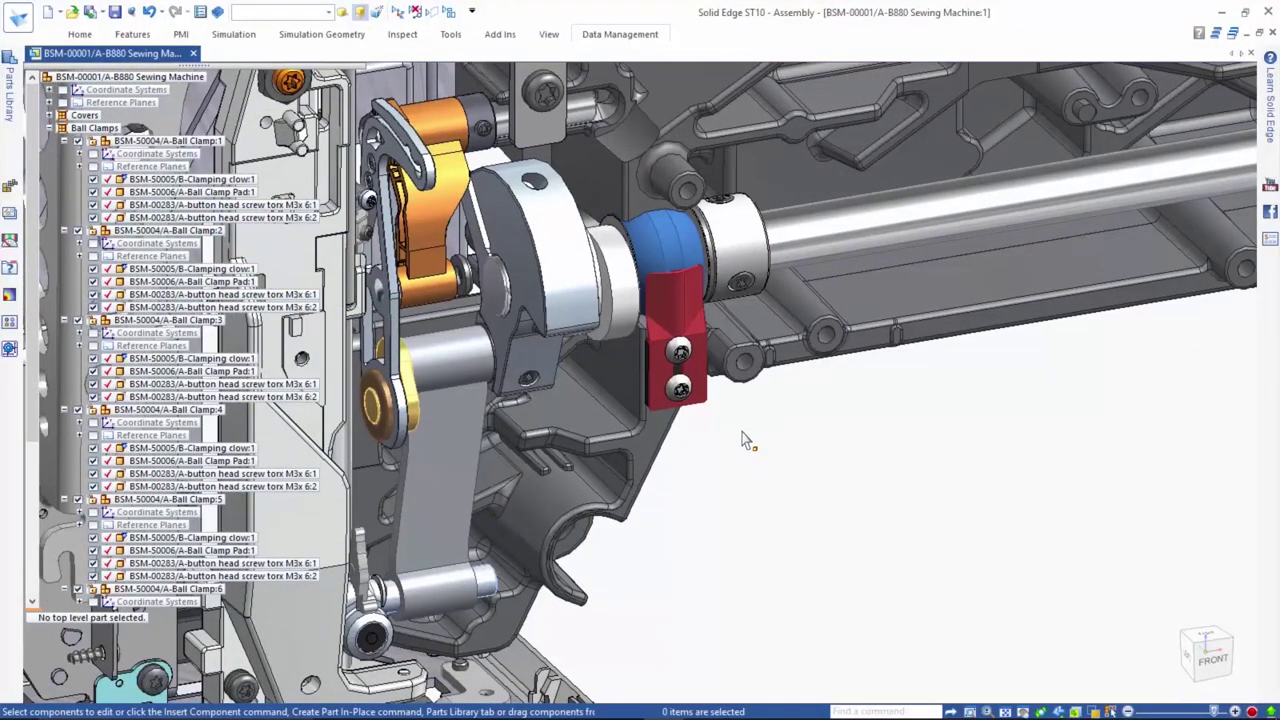
click(704, 404)
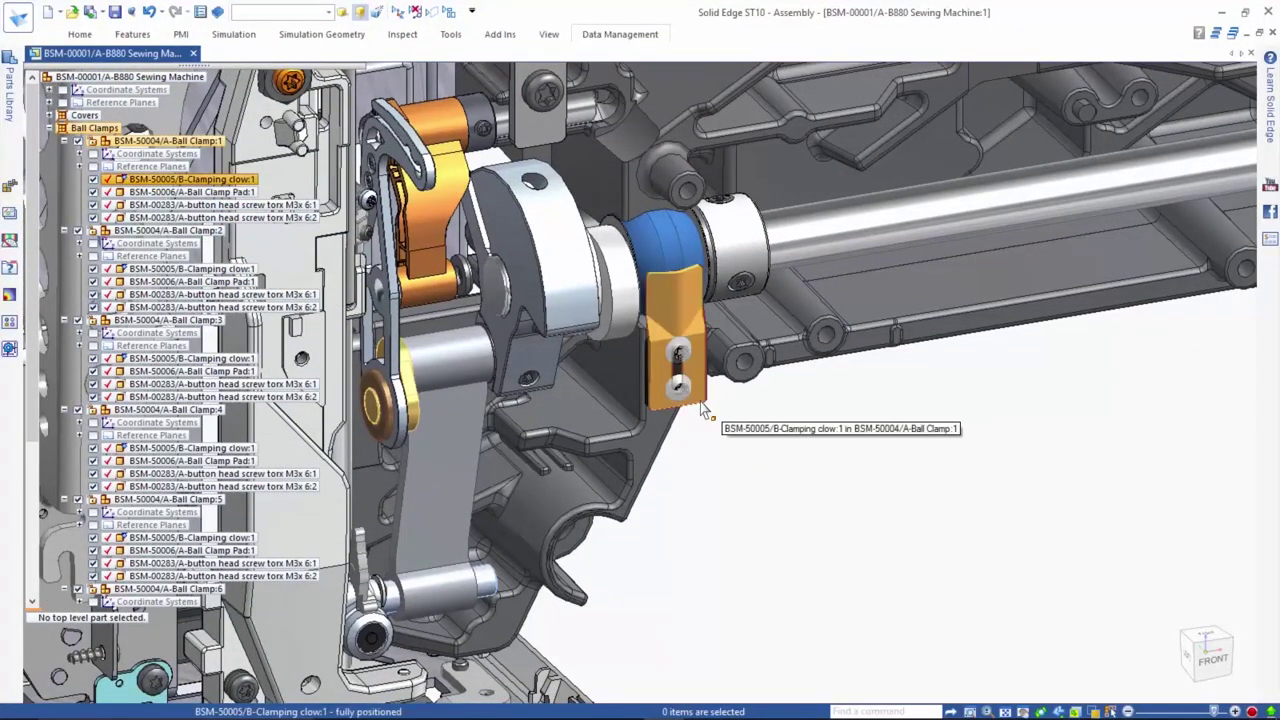
click(704, 404)
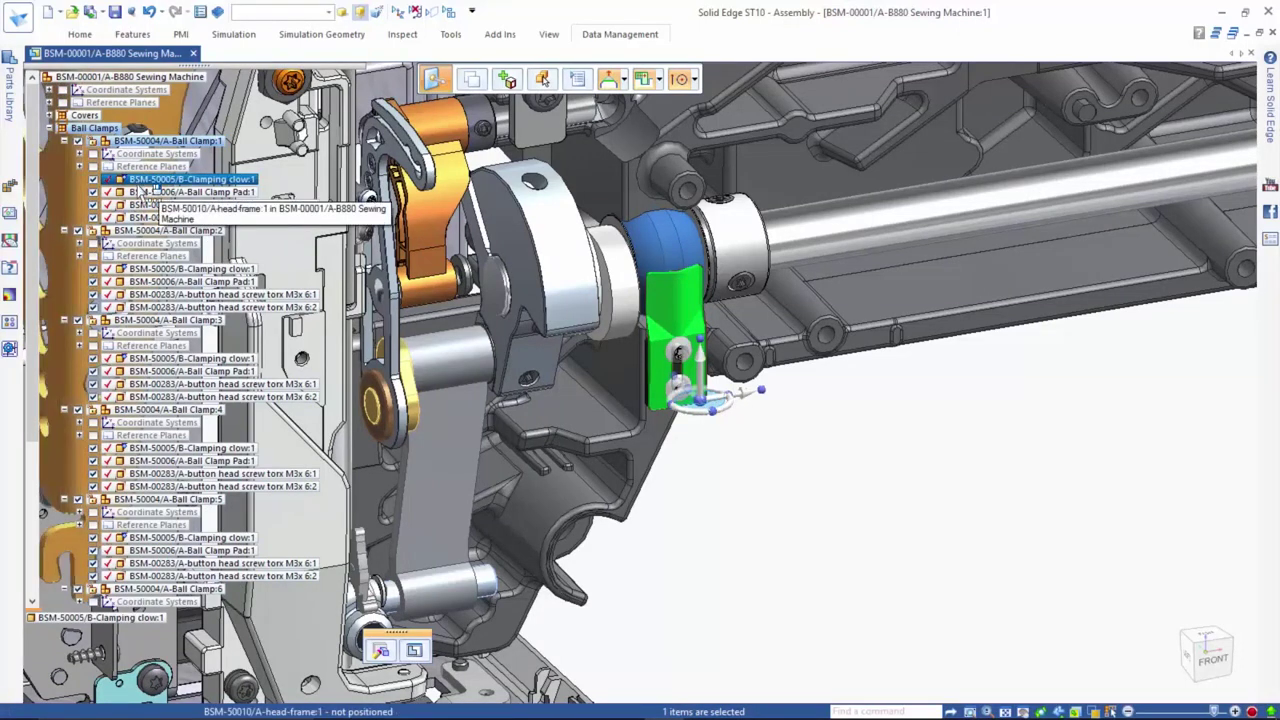
key(Escape)
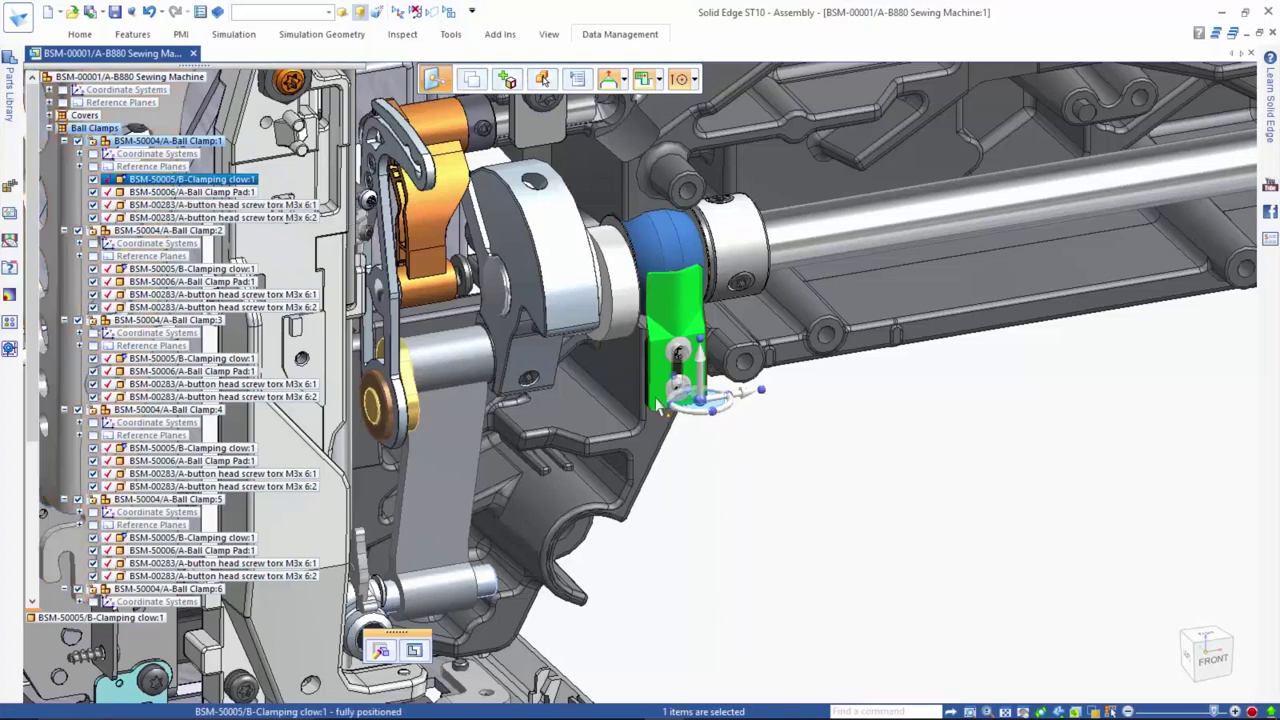
Create and save revision B of the BSM-50004 Ball Clamp assembly and its drawing in the Work in Progress\Working folder
right_click(706, 408)
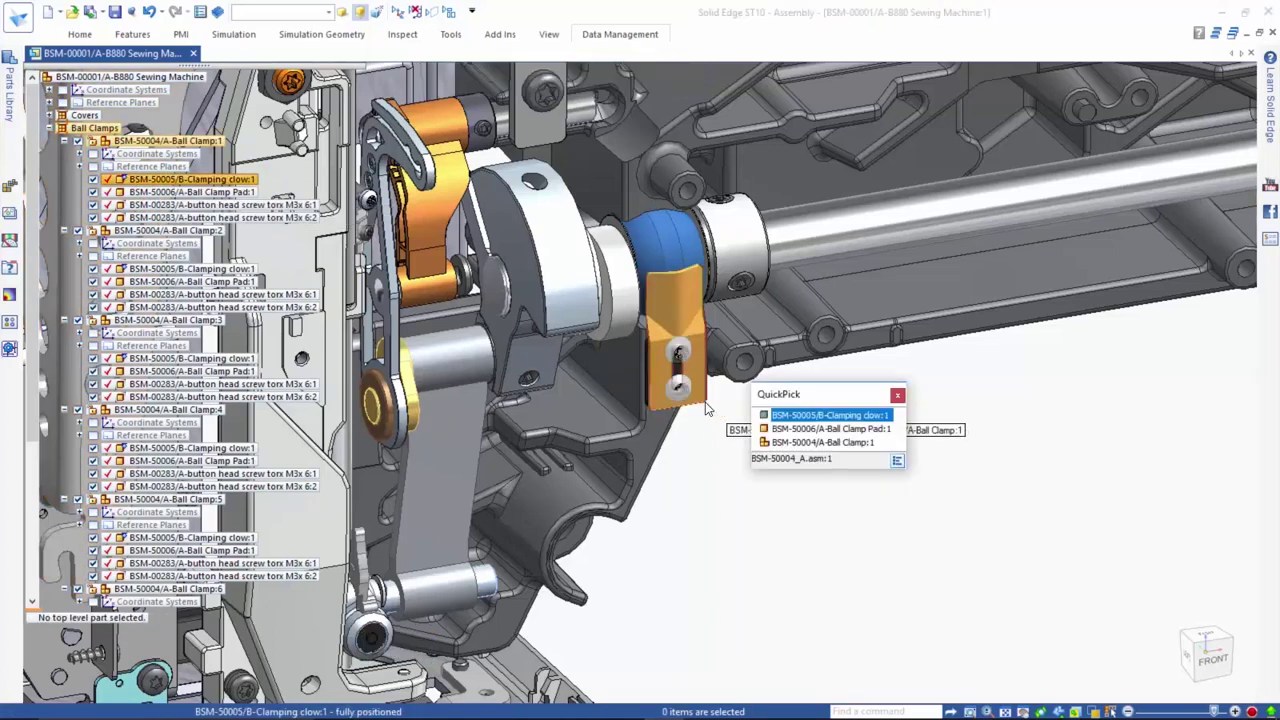
click(789, 443)
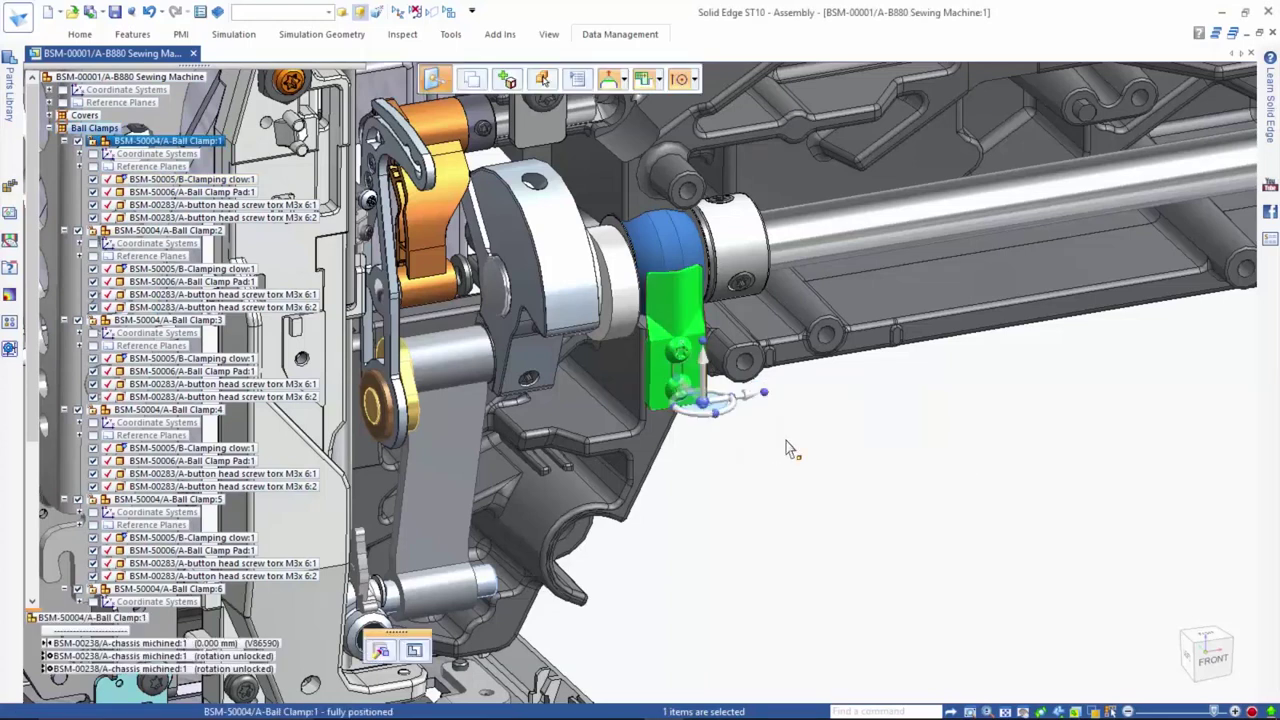
click(615, 36)
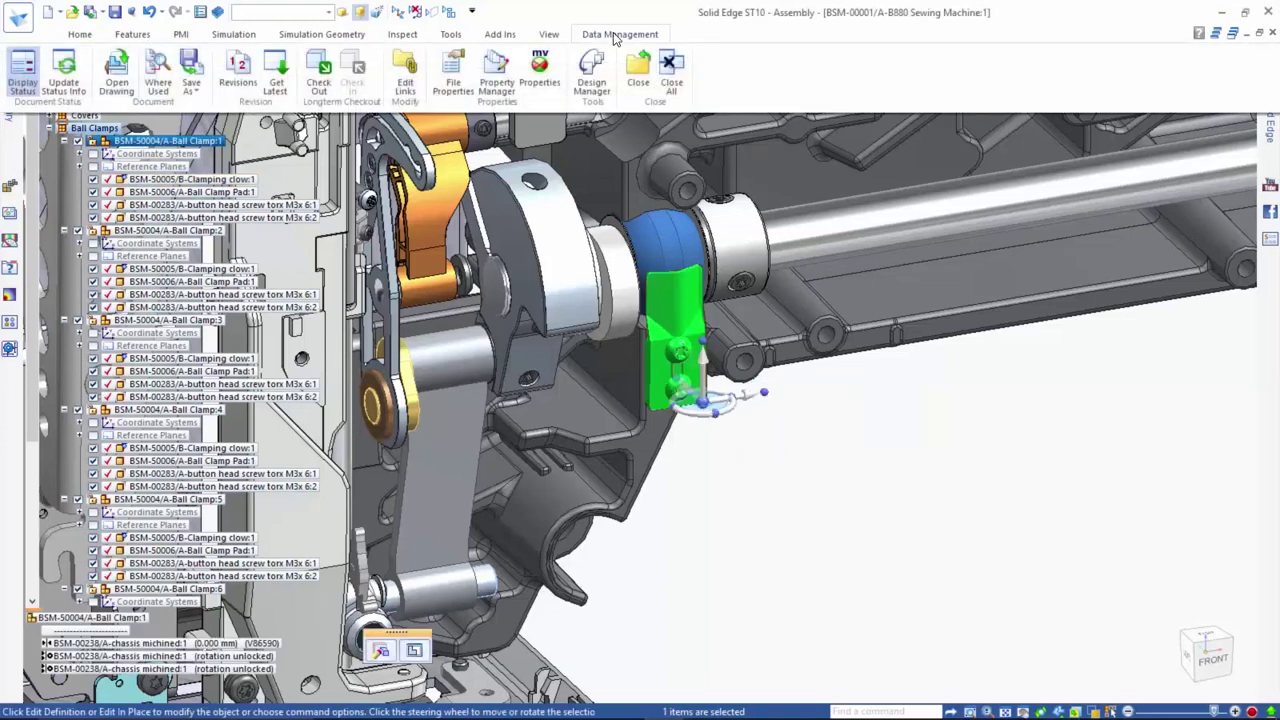
click(238, 72)
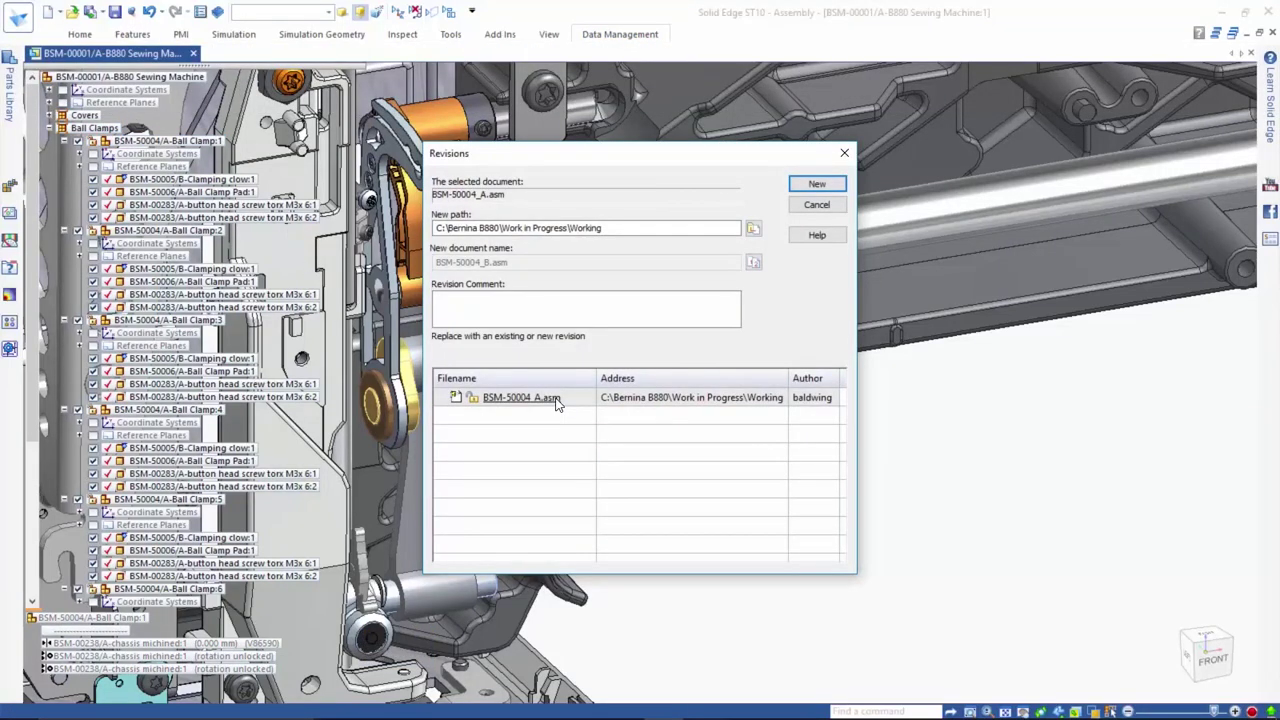
click(807, 190)
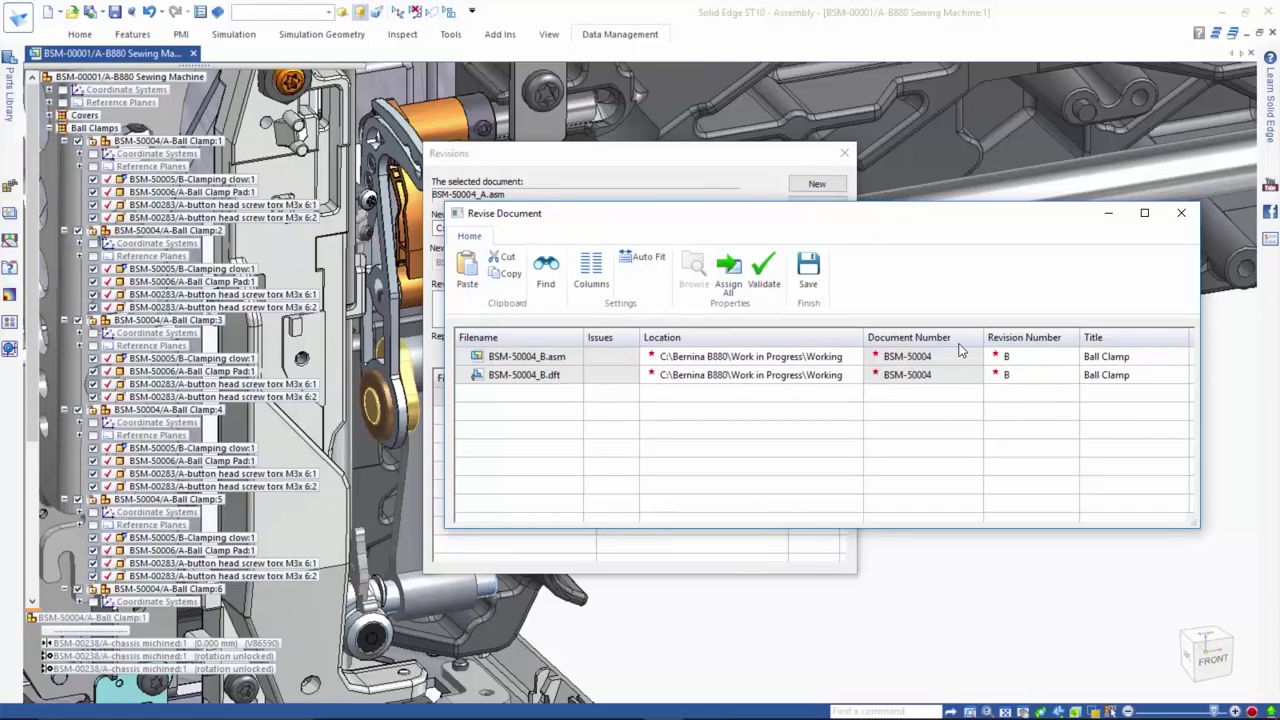
click(805, 280)
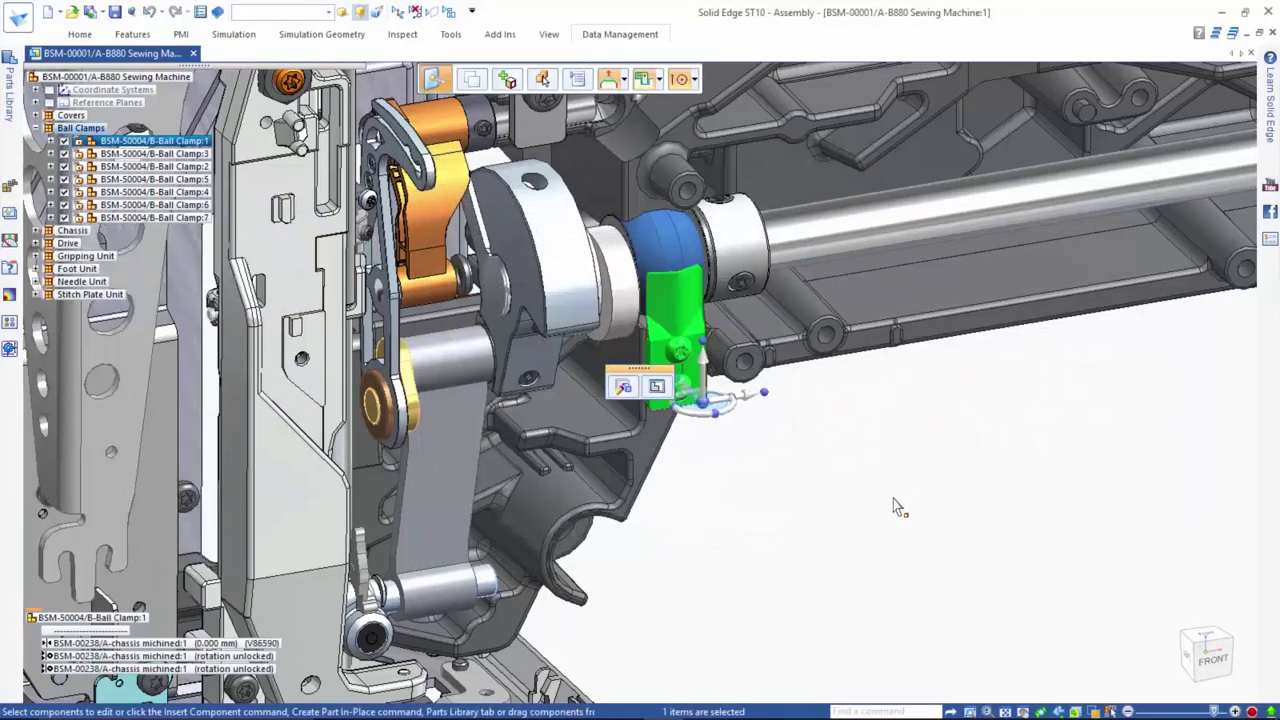
click(897, 507)
Open the revision list of the blue BSM-00262 guidance part in Guidence Assembly:1 on top of the chassis
key(ctrl+shift+f)
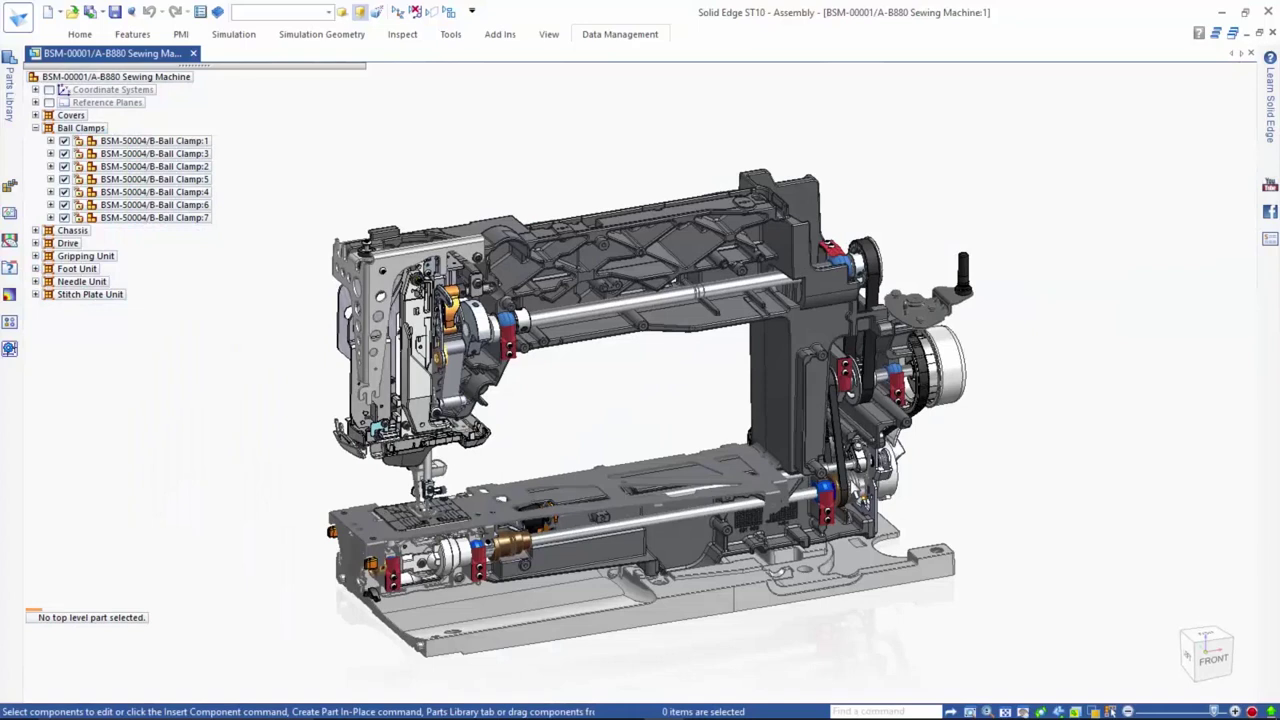
middle_drag(431, 174, 461, 246)
scroll(486, 250, up, 5)
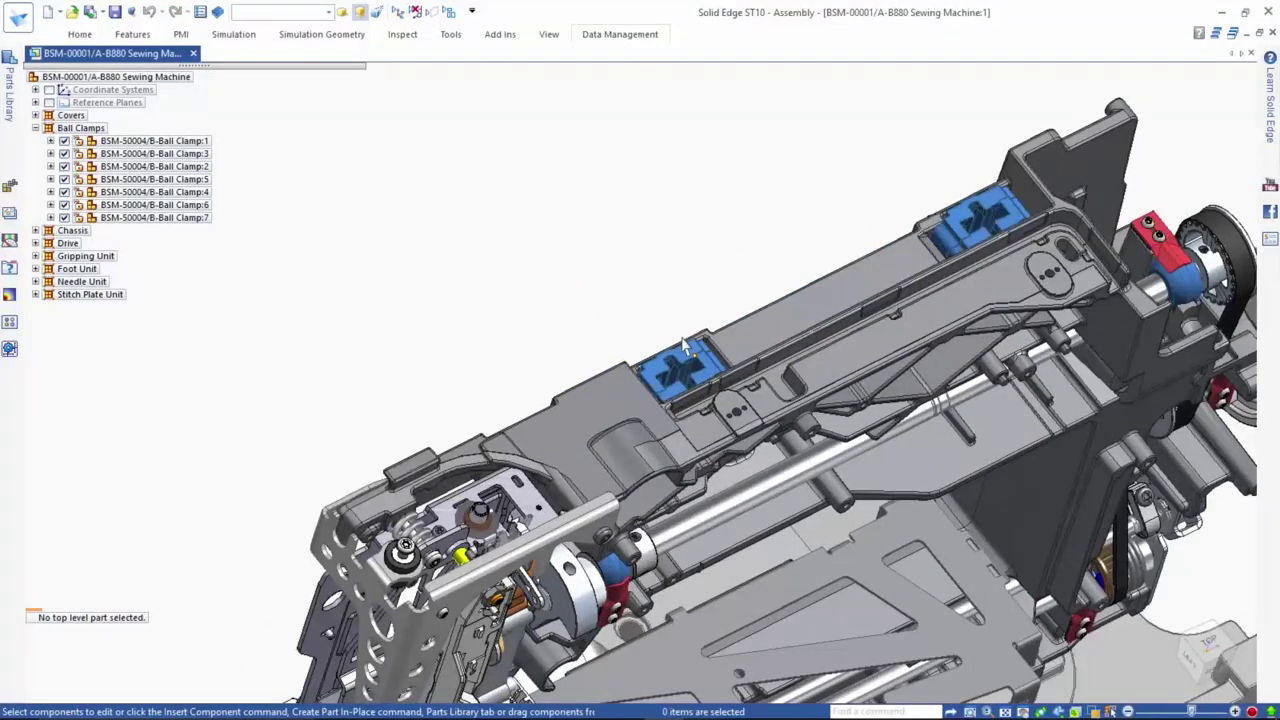
click(684, 345)
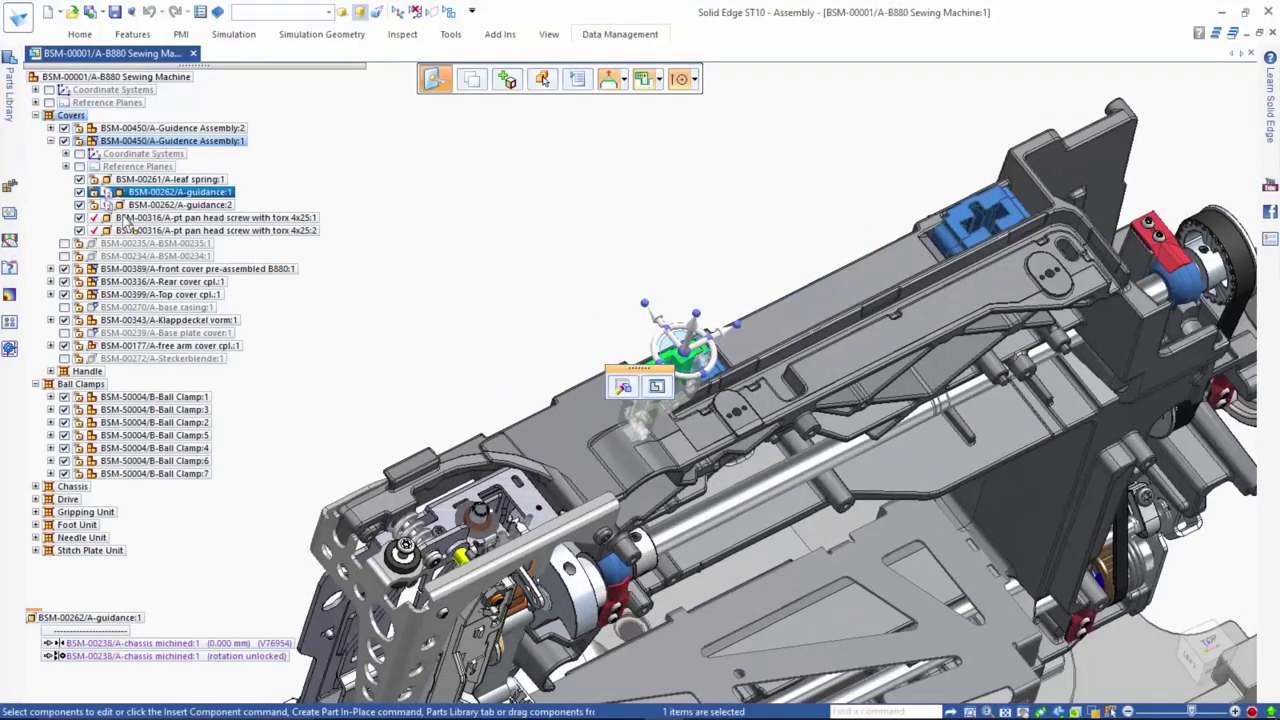
mouse_move(110, 198)
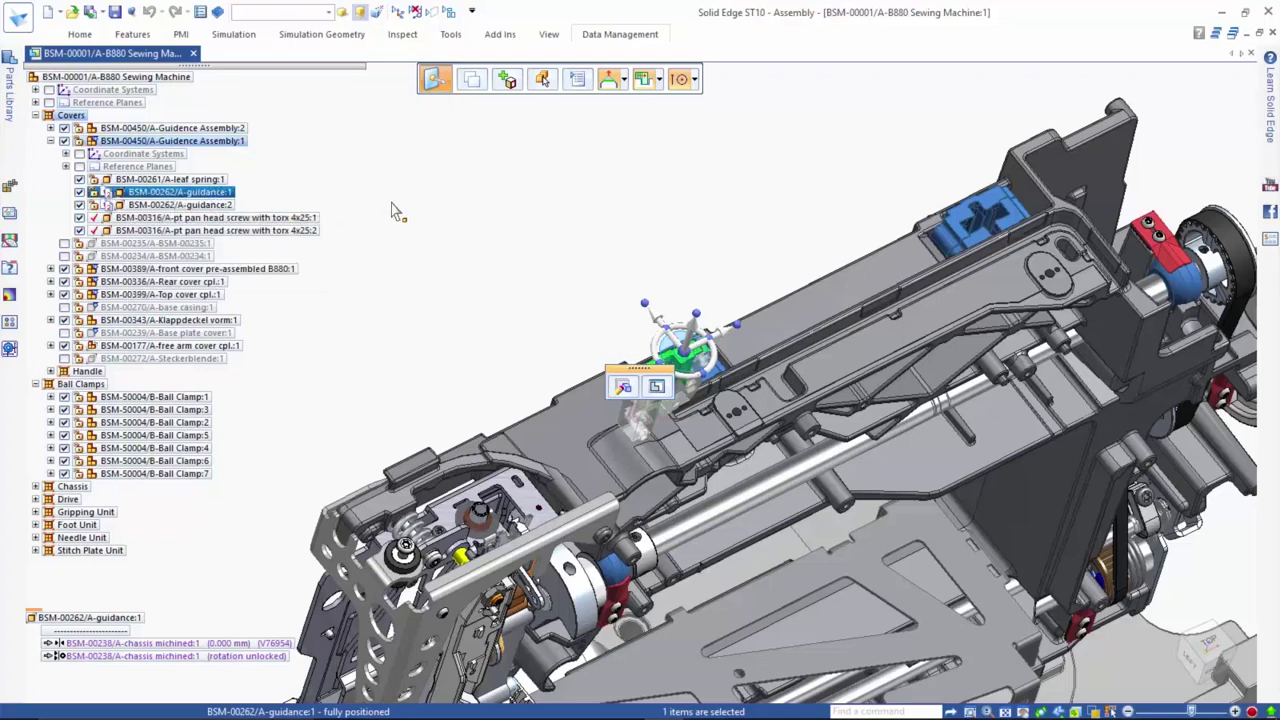
click(620, 34)
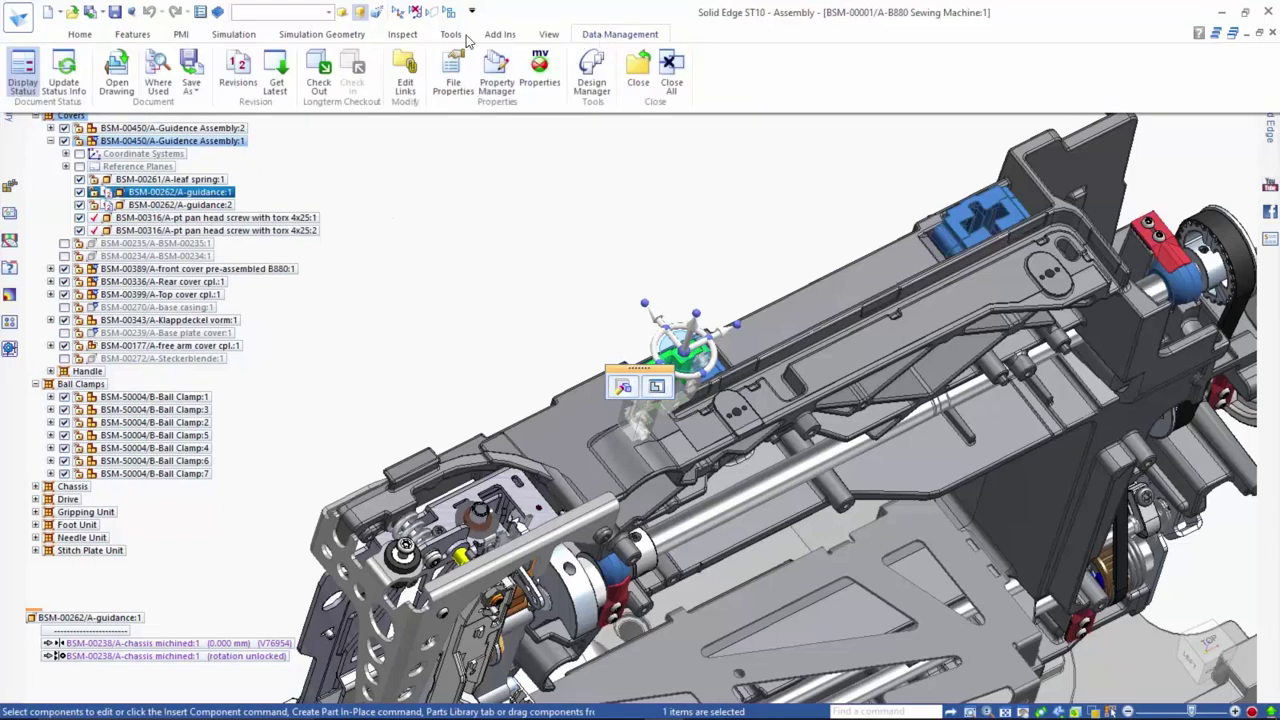
click(236, 80)
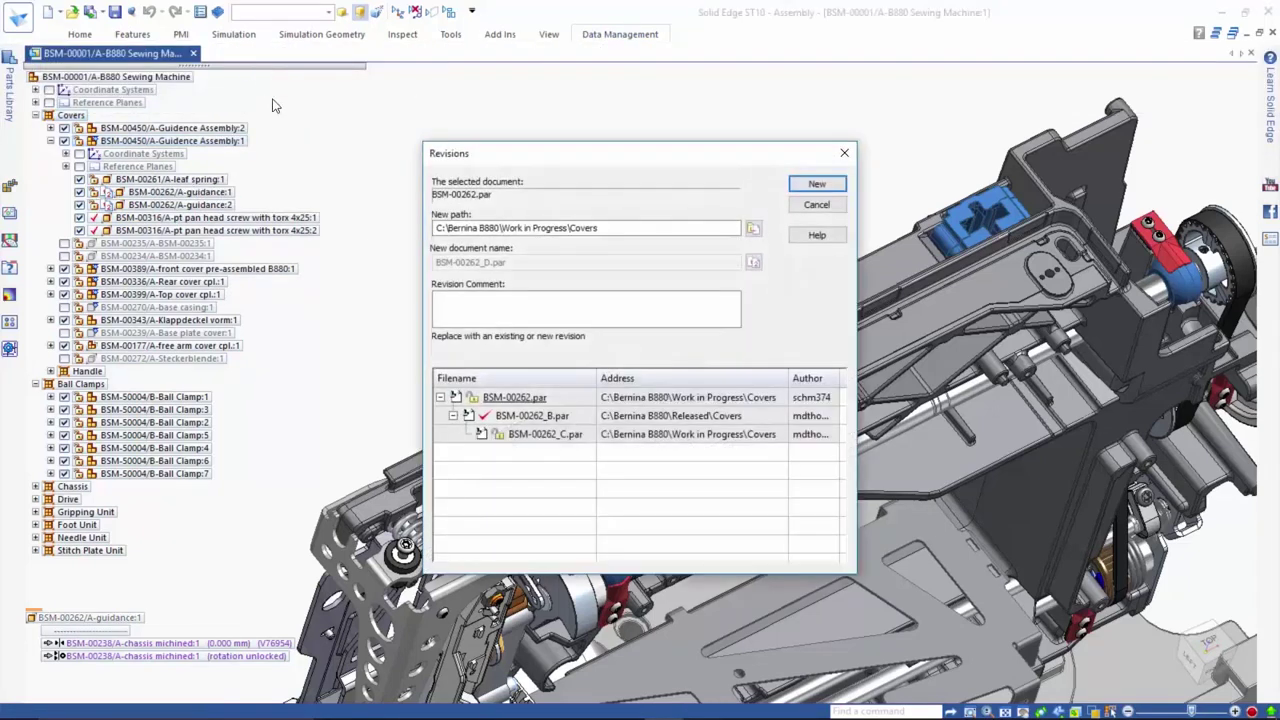
Preview the guidance part's revisions BSM-00262.par, BSM-00262_B.par and BSM-00262_C.par
right_click(519, 398)
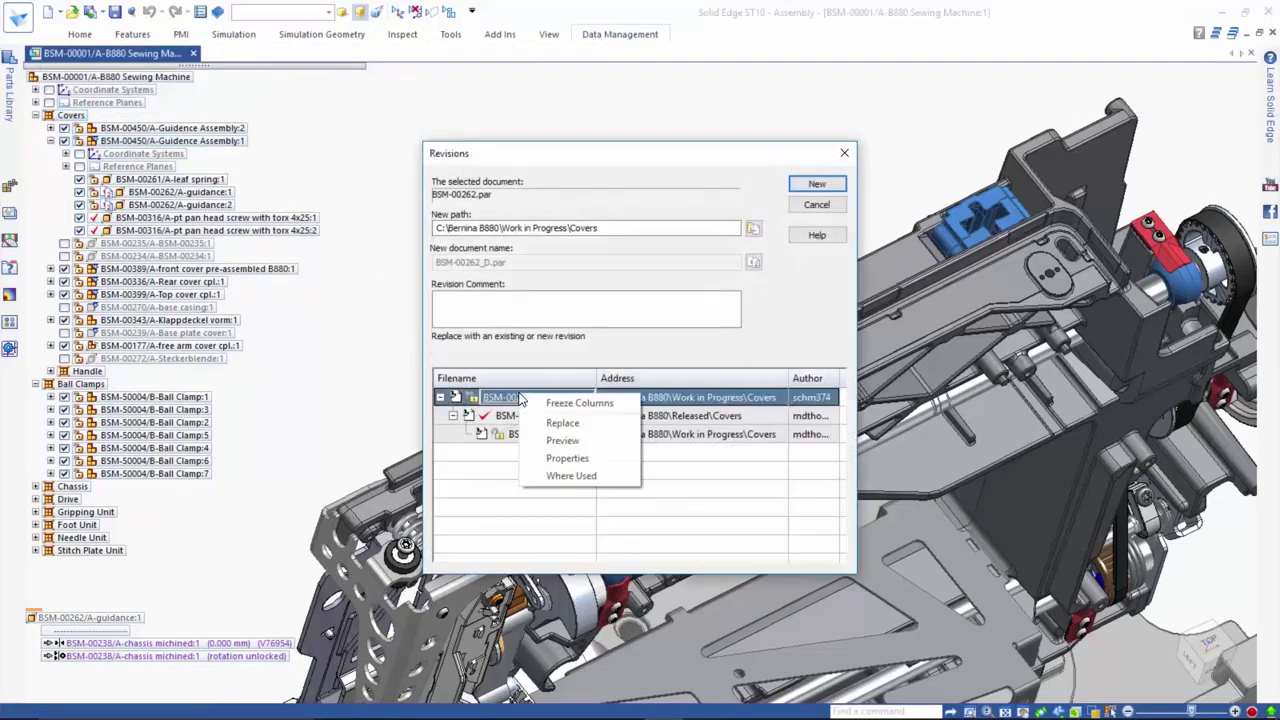
click(556, 440)
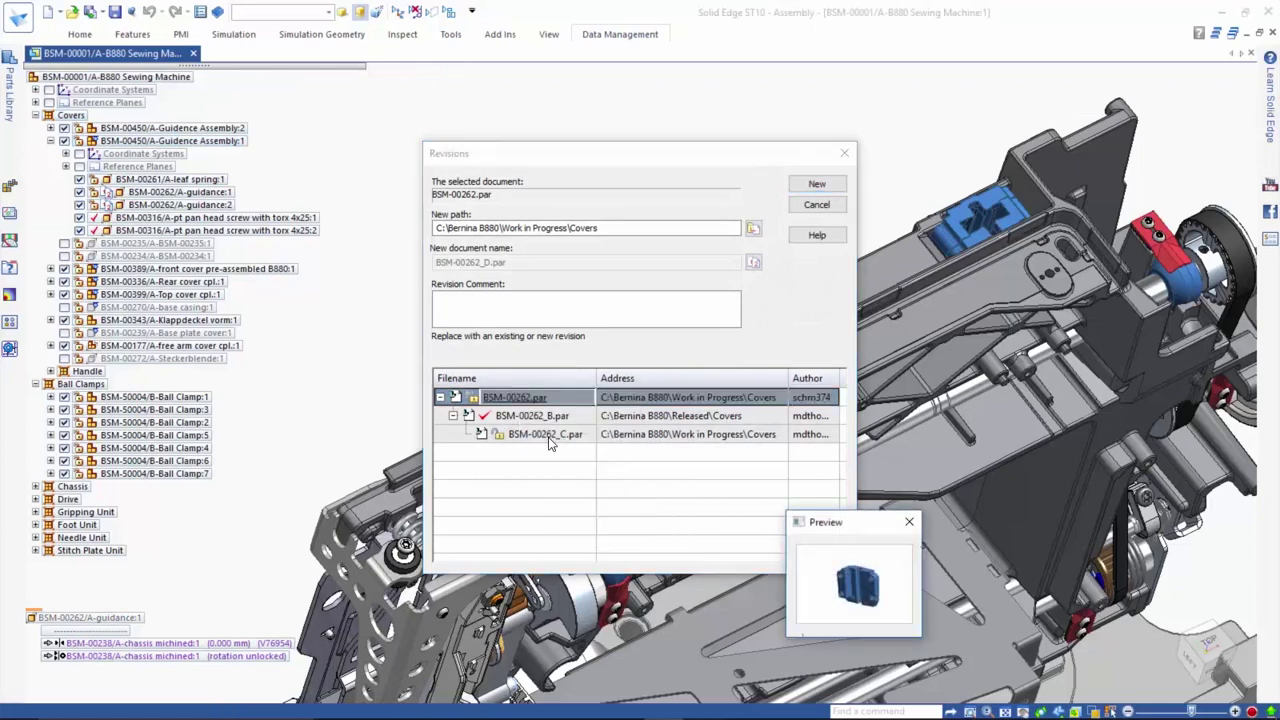
click(545, 418)
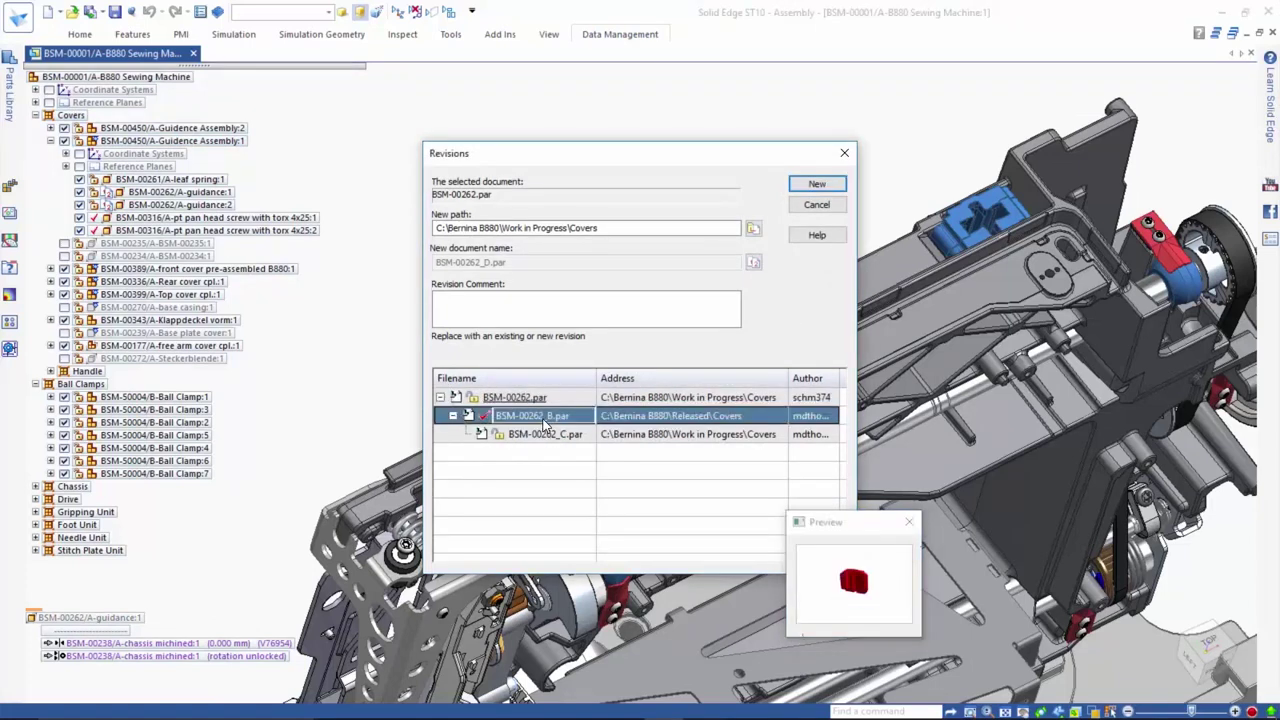
click(545, 436)
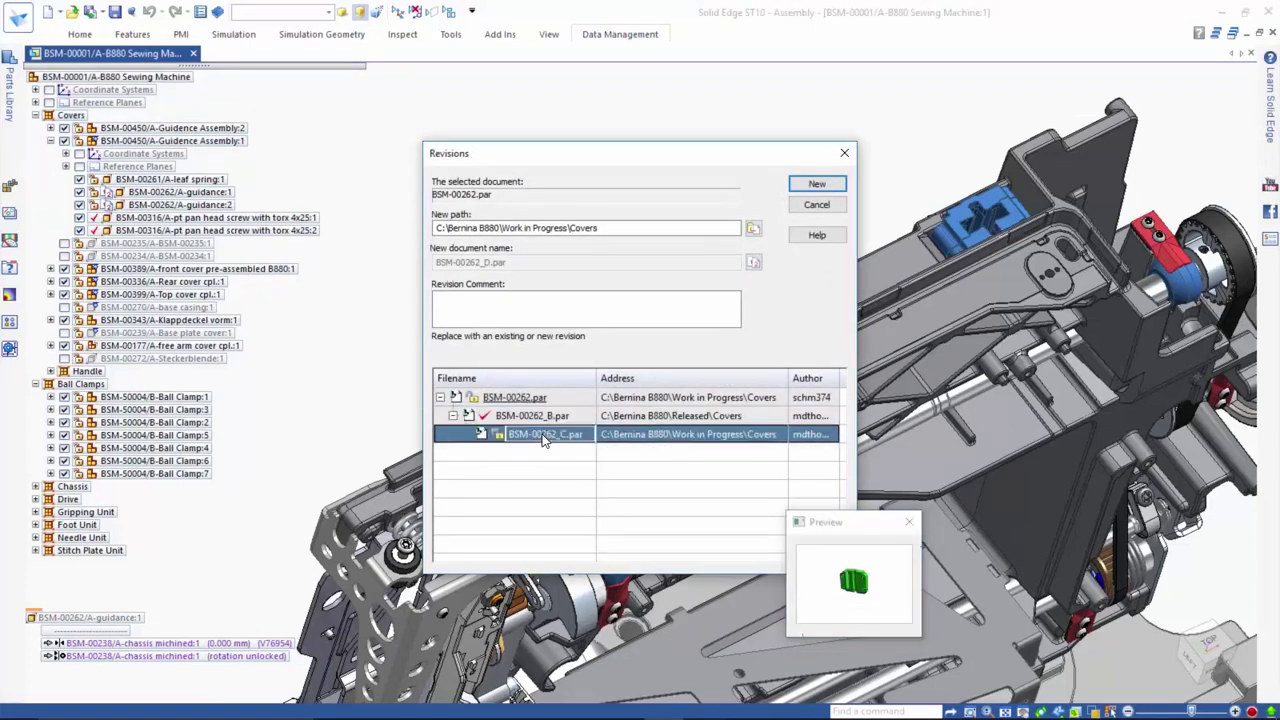
Replace every occurrence of the BSM-00262 guidance part in the entire assembly with its released revision BSM-00262_B.par
click(542, 418)
right_click(542, 418)
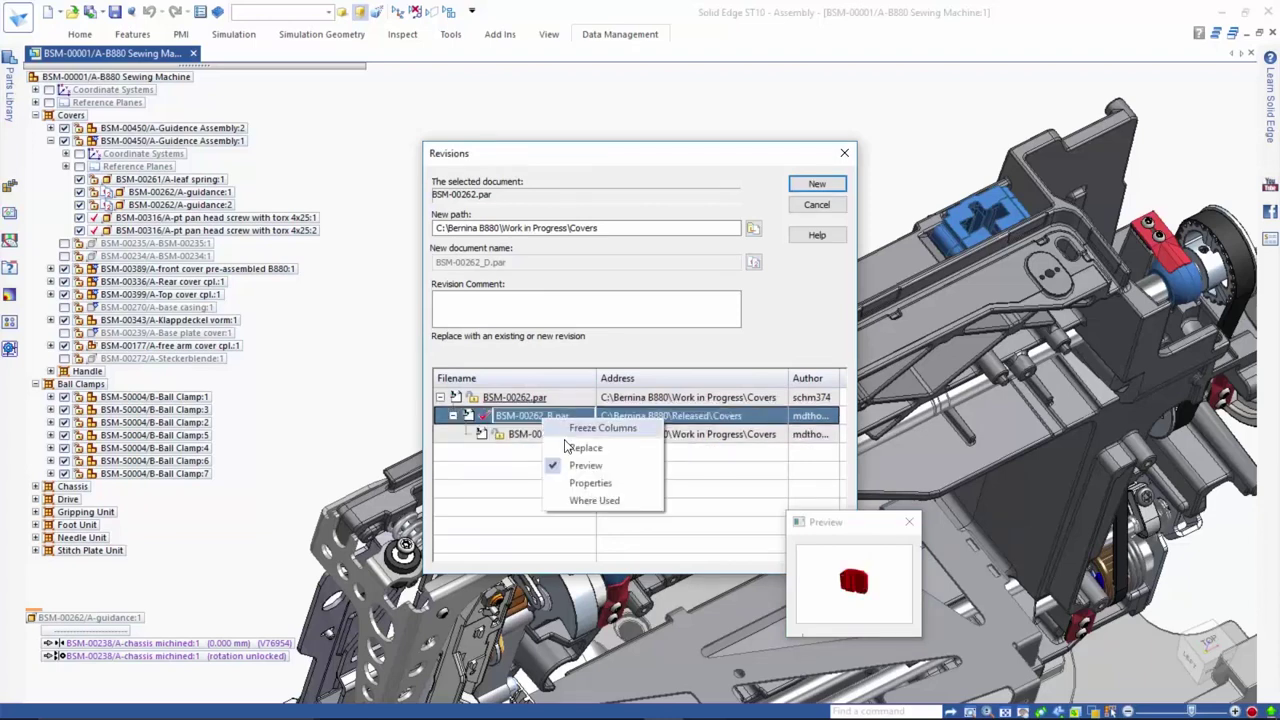
click(567, 447)
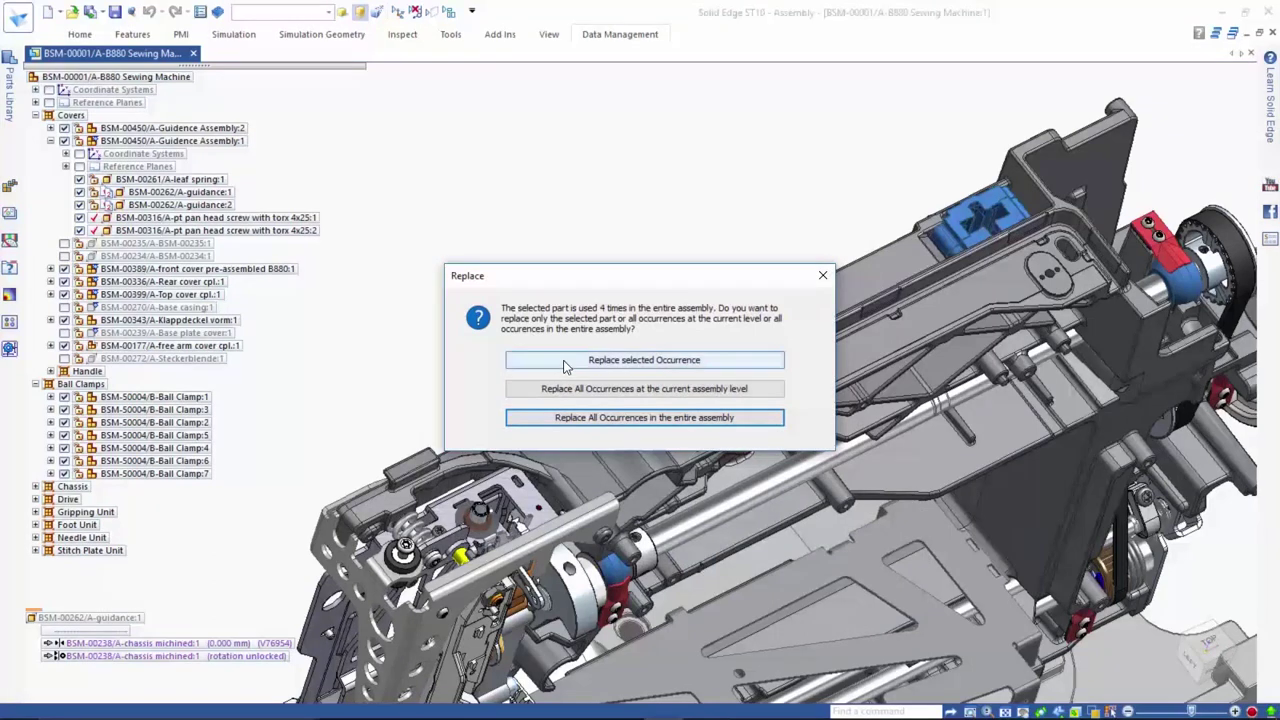
click(551, 422)
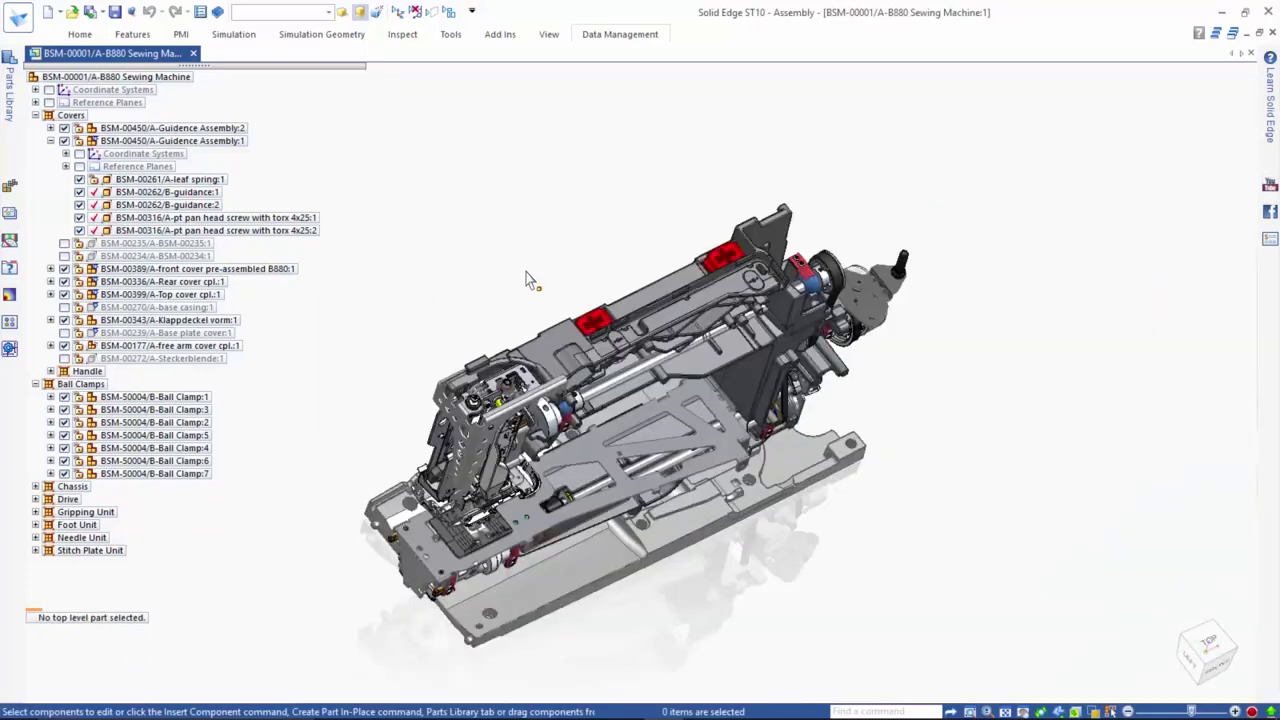
Replace the BSM-50010 head-frame with a copy, assigning number BSM-50103 revision A to the part and its drawing, and save both
key(ctrl+f)
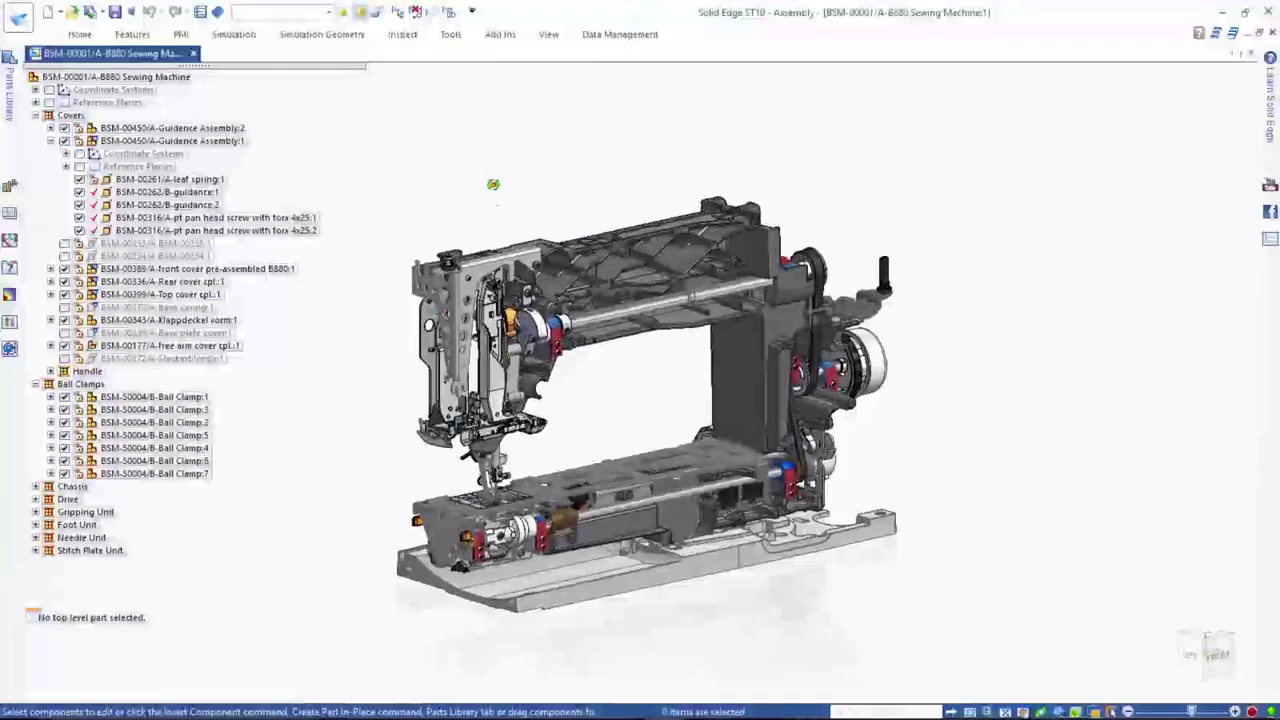
scroll(382, 330, up, 3)
scroll(382, 330, up, 1)
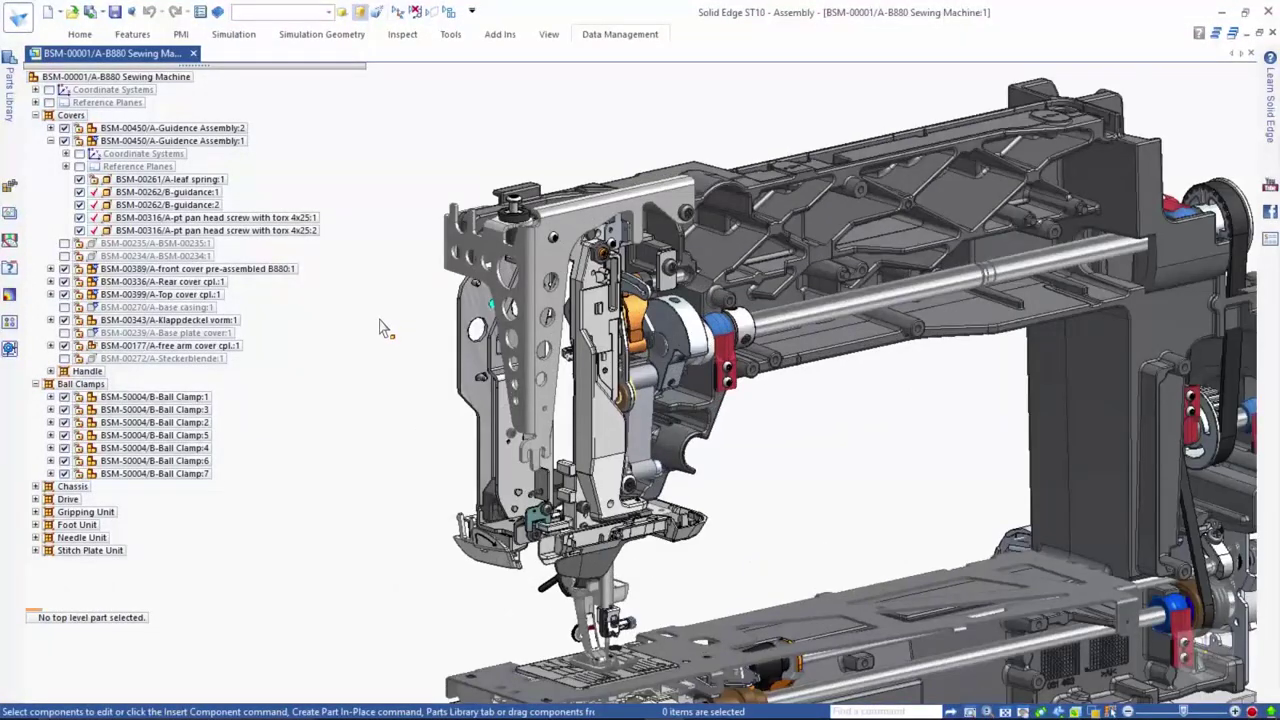
right_click(450, 270)
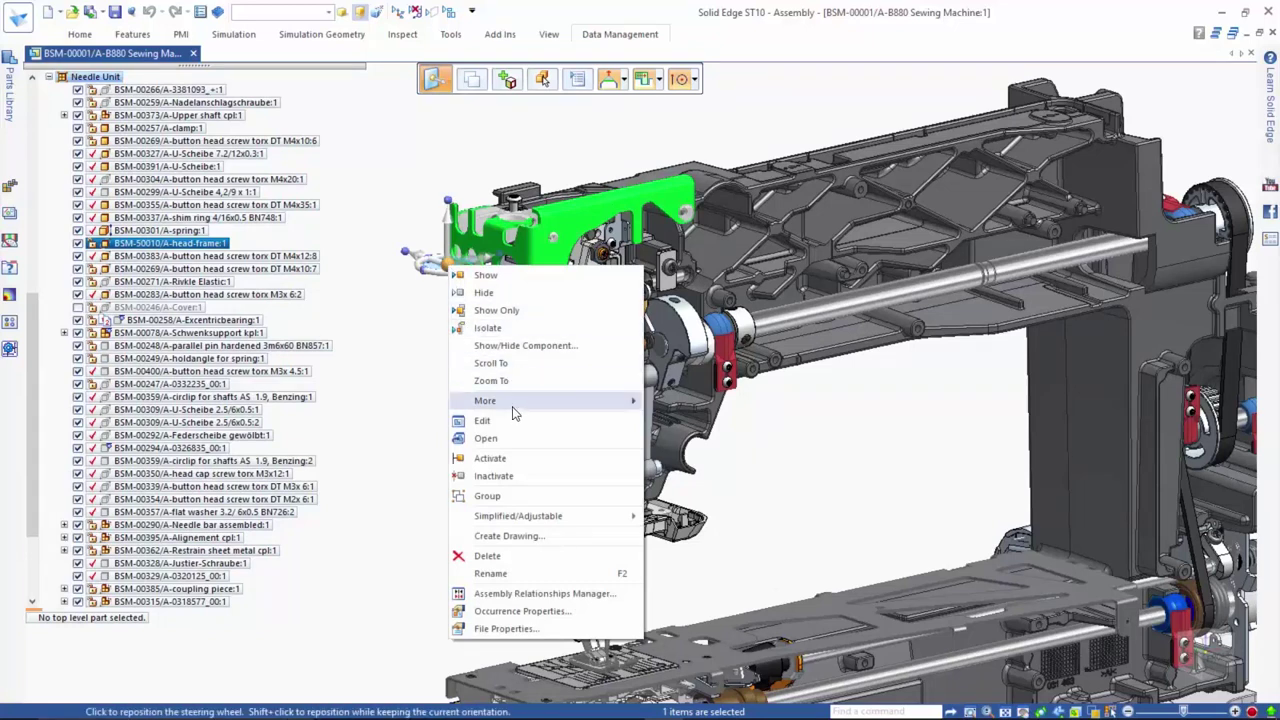
mouse_move(518, 408)
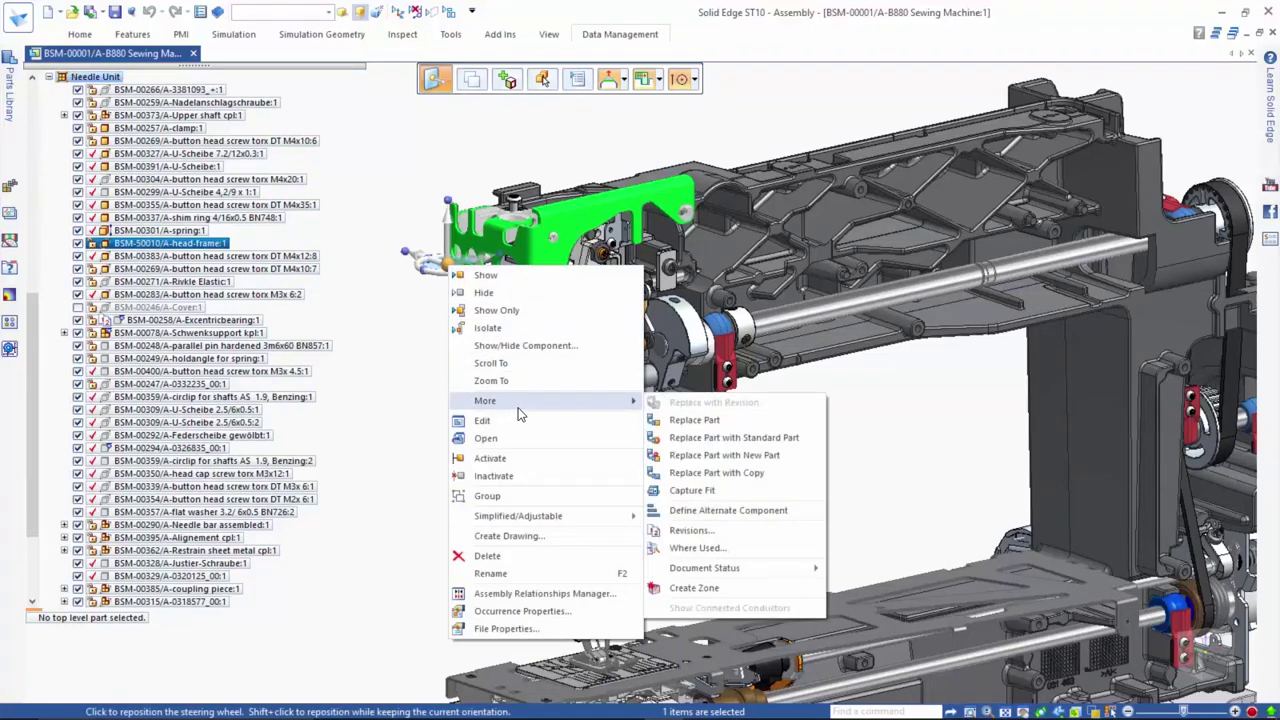
click(776, 473)
right_click(777, 476)
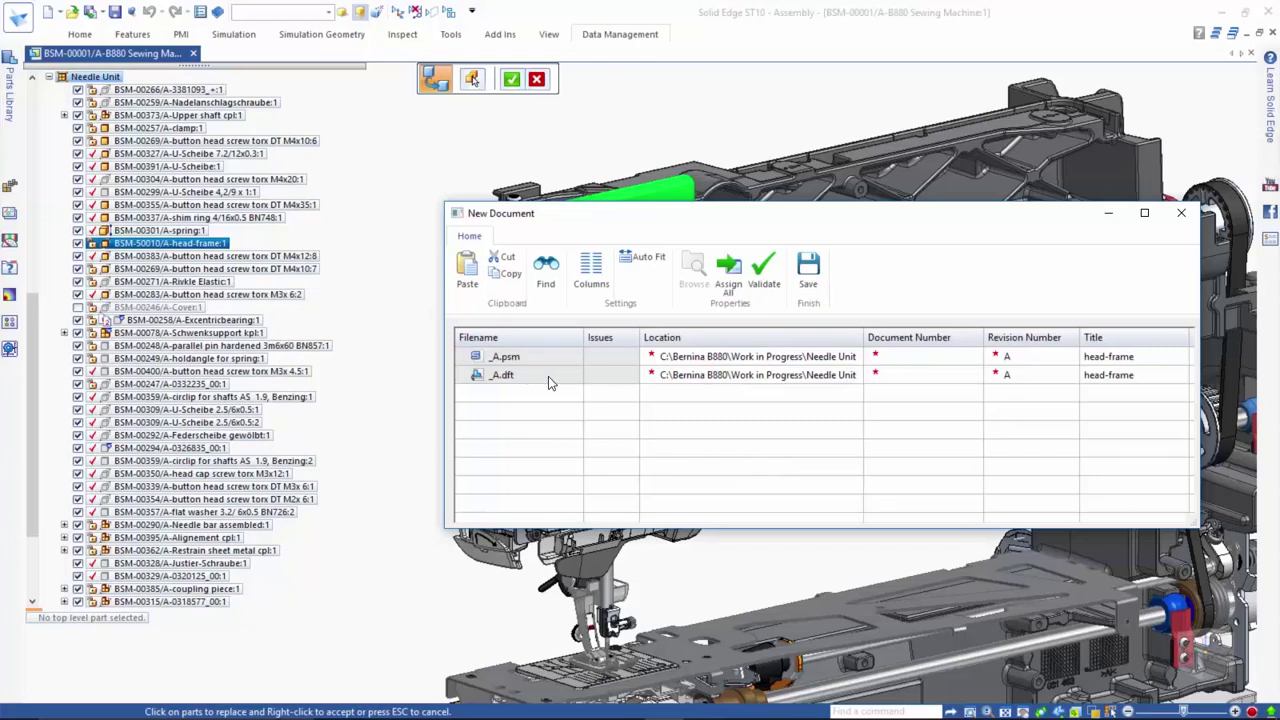
click(728, 272)
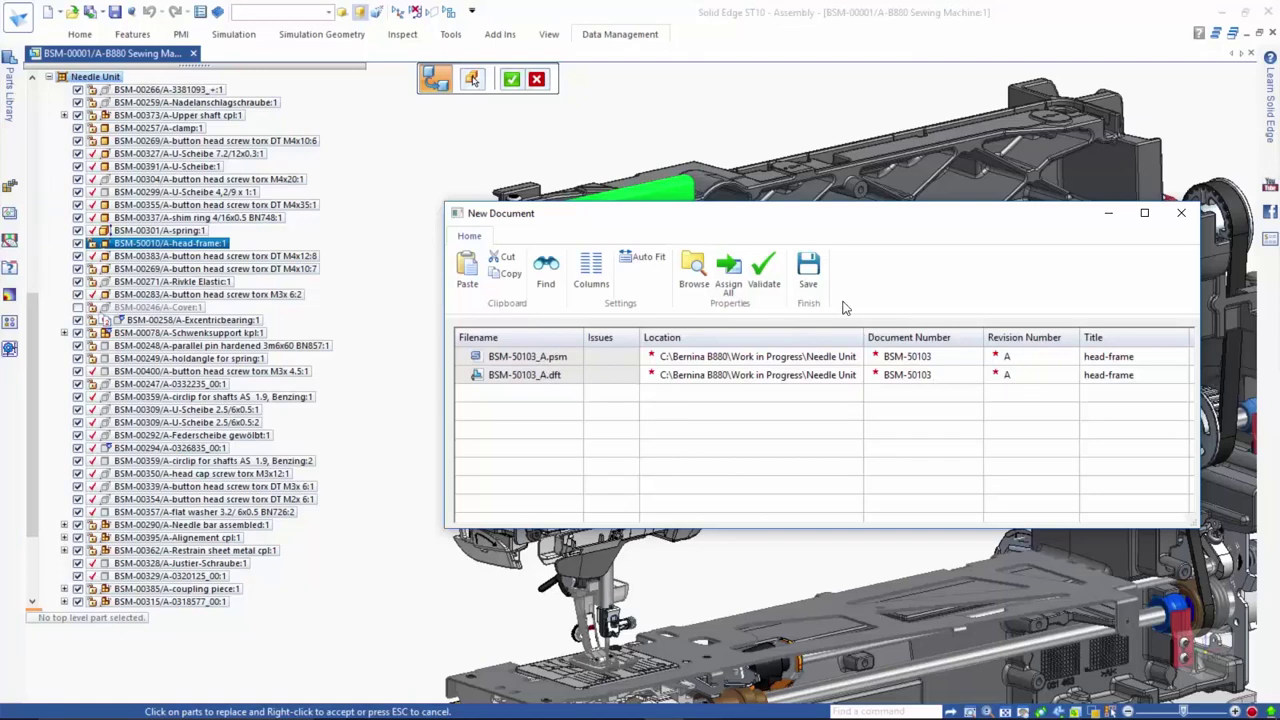
click(808, 272)
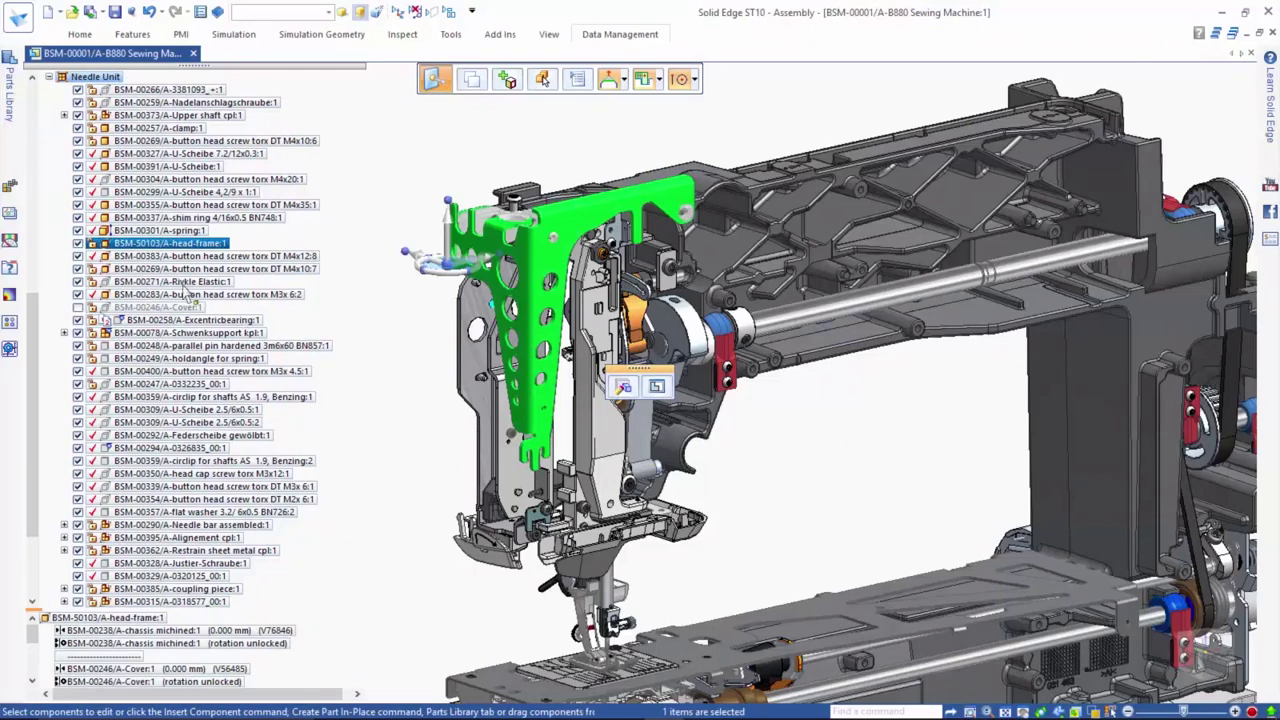
Open the BSM-50103 head-frame part and delete the four large round holes along its tapered leg
right_click(395, 320)
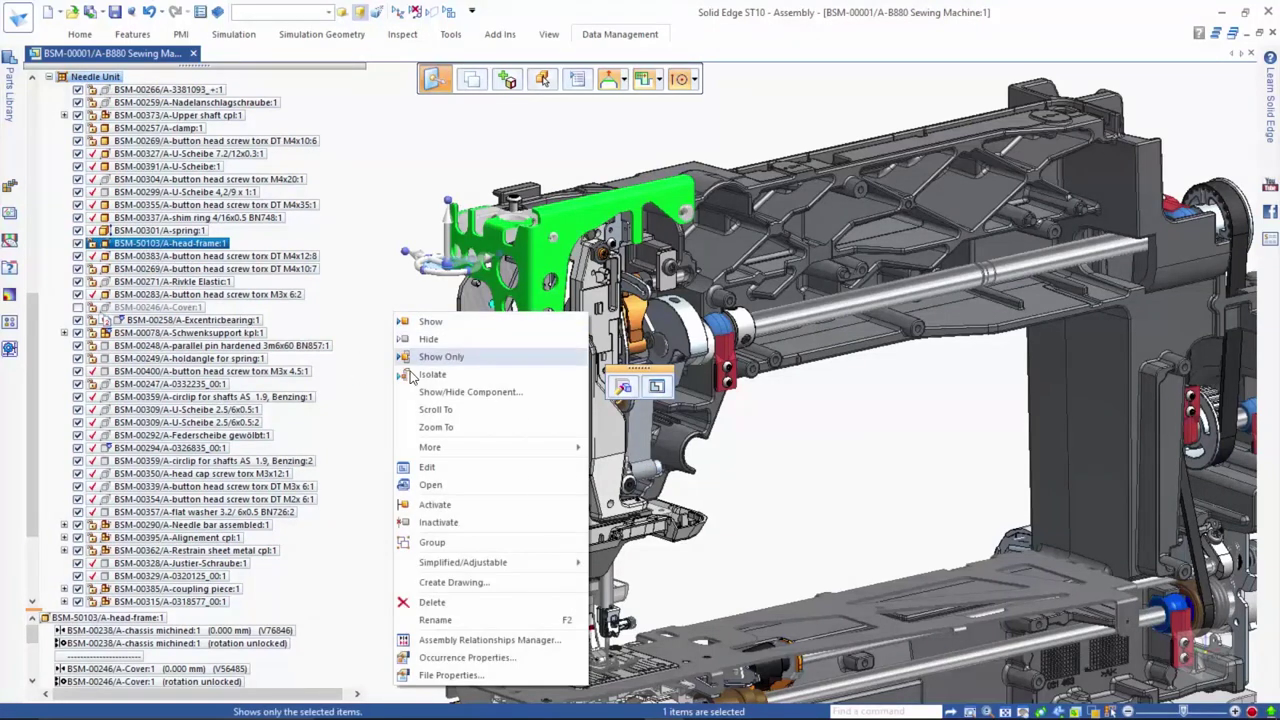
click(427, 487)
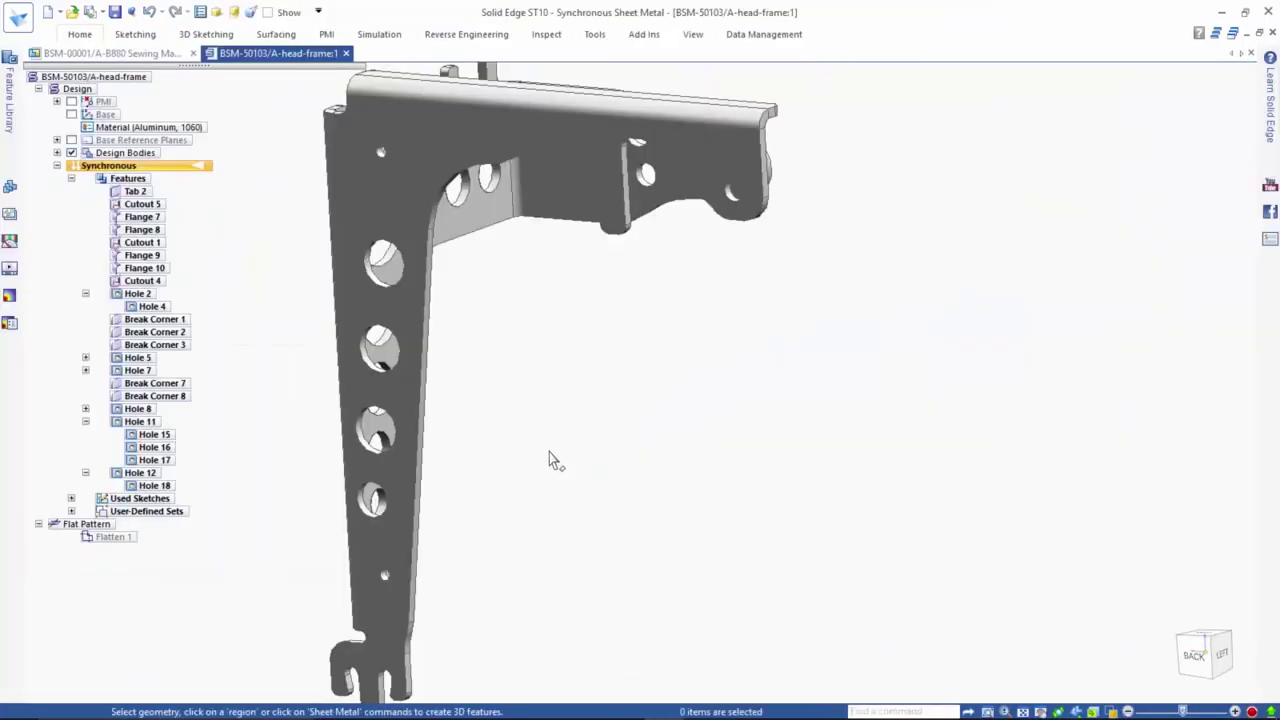
key(ctrl+shift+a)
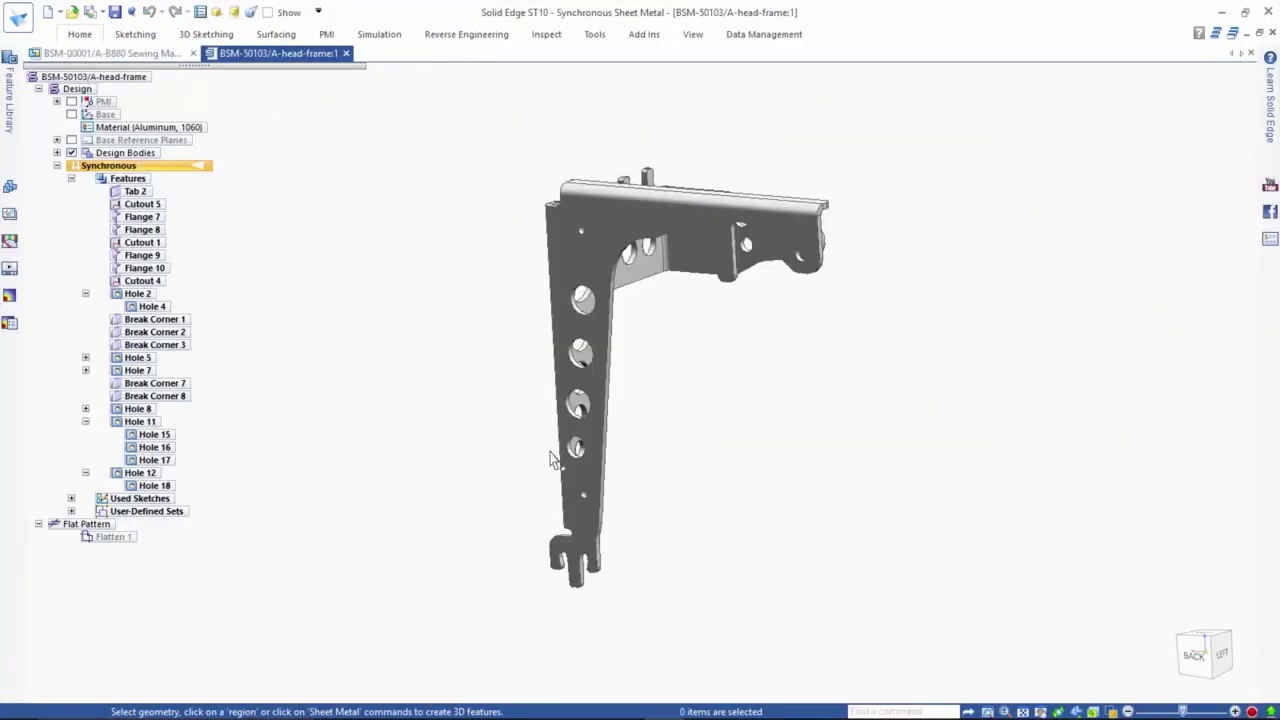
click(1198, 662)
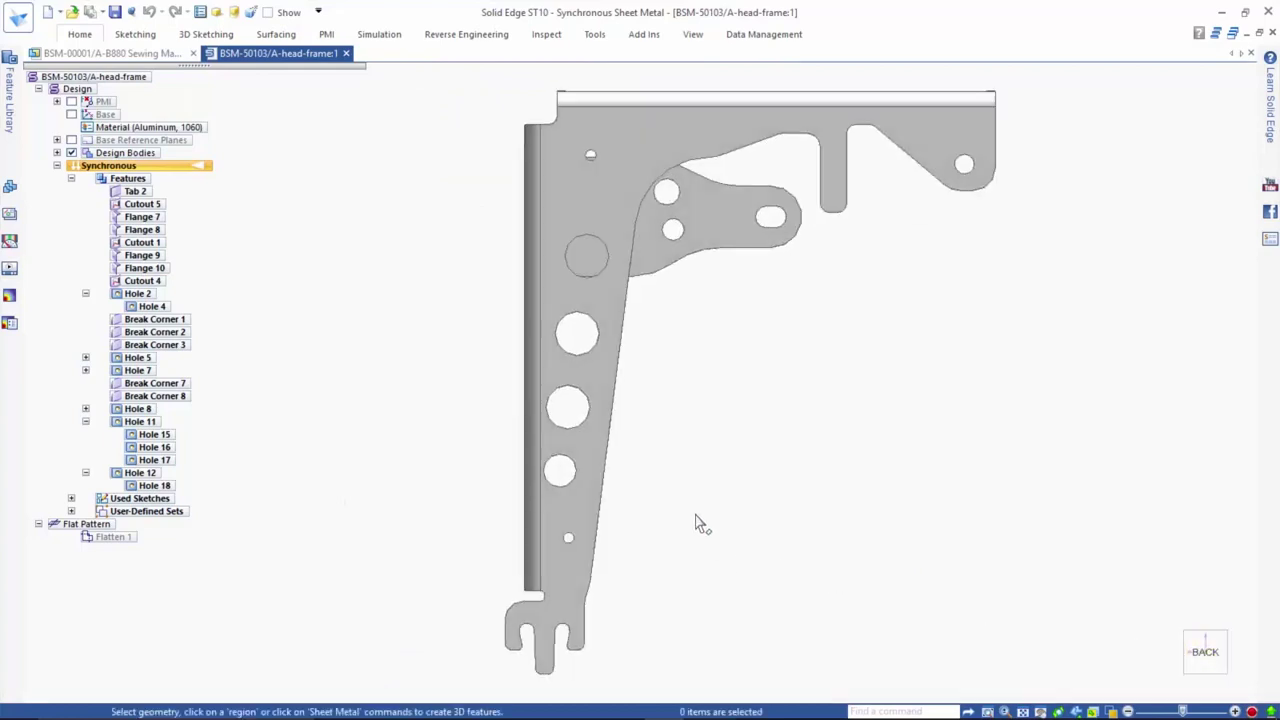
drag(678, 508, 534, 213)
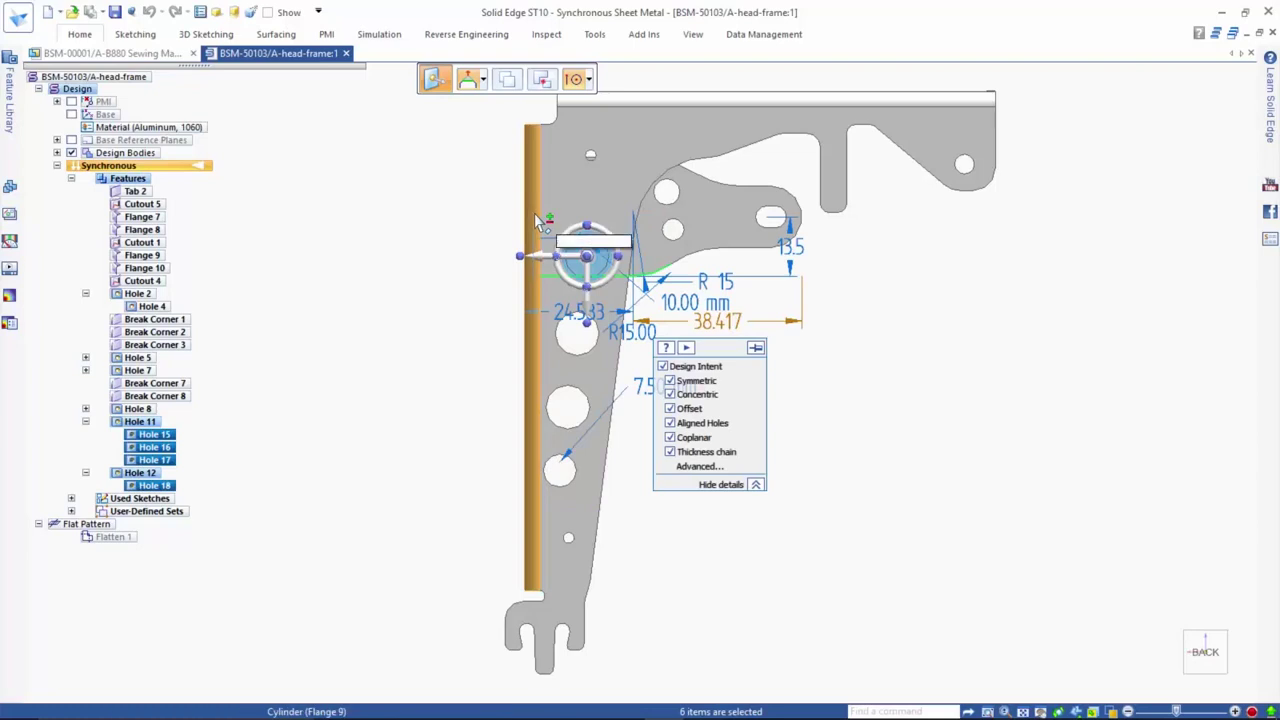
click(1059, 530)
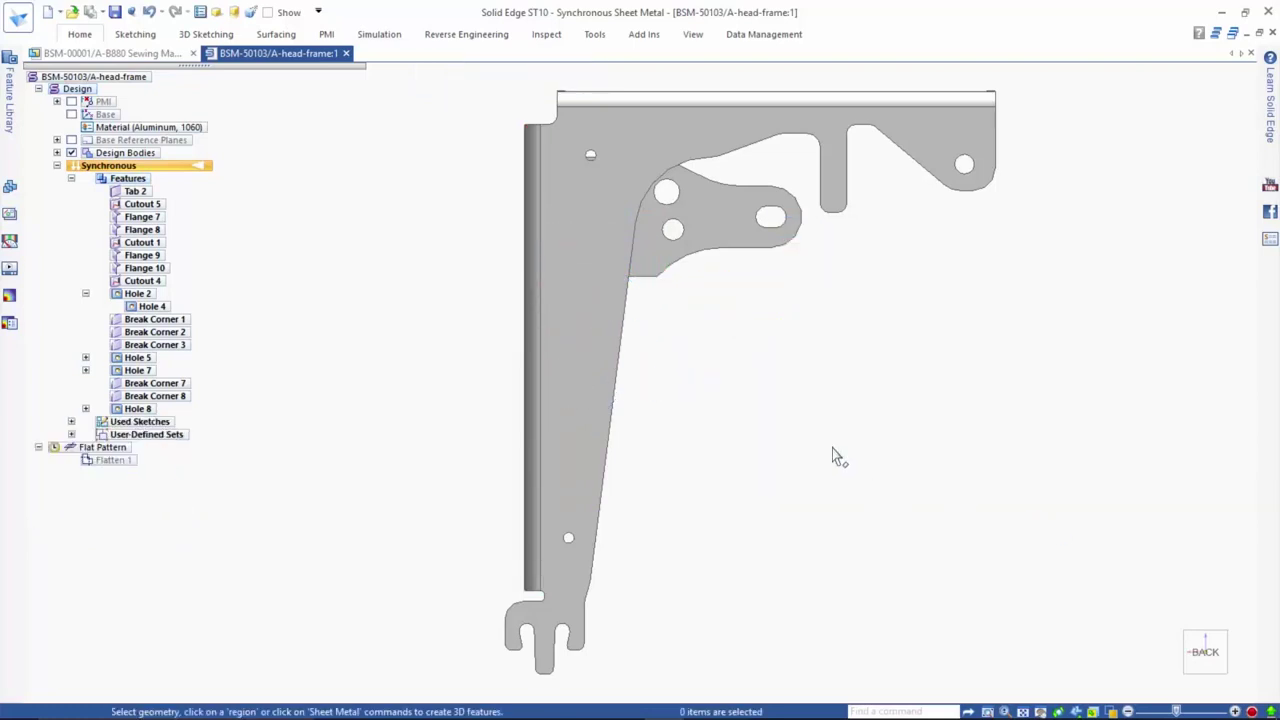
Apply a Parallel face relation to the slanted inner edge face of the head-frame's leg, aligning it with the adjoining flange
middle_drag(837, 457, 749, 500)
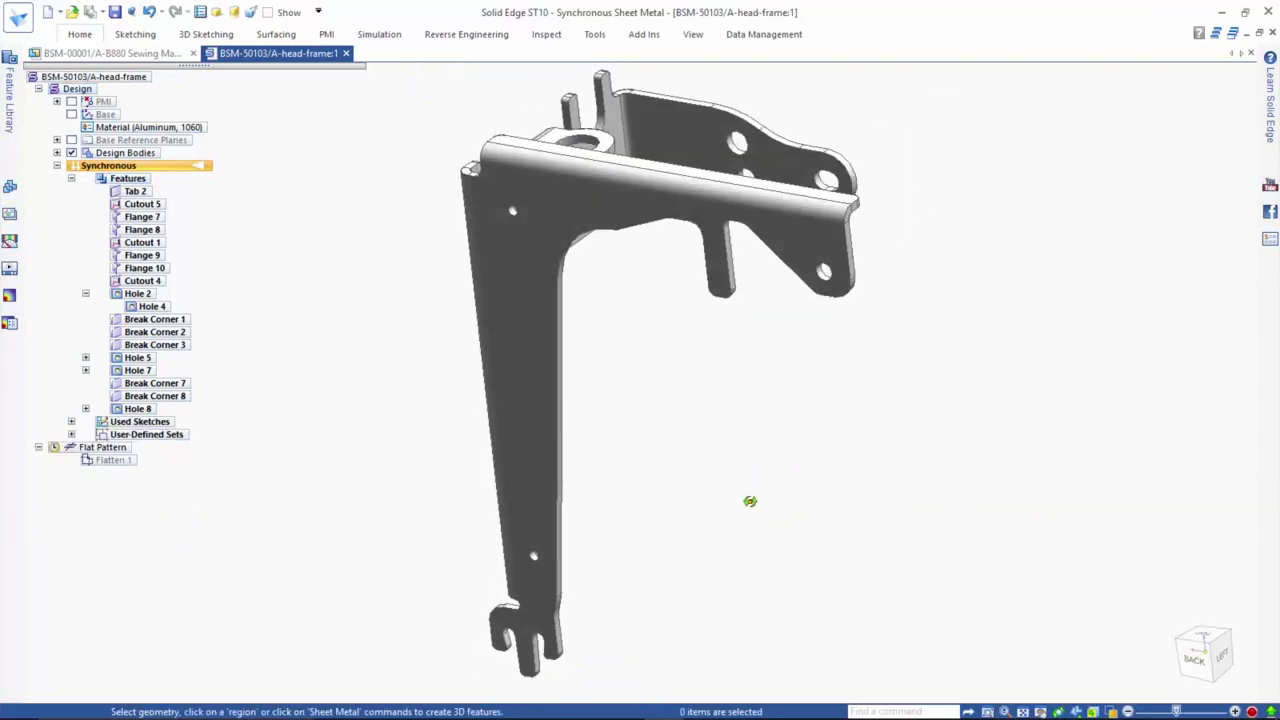
click(562, 458)
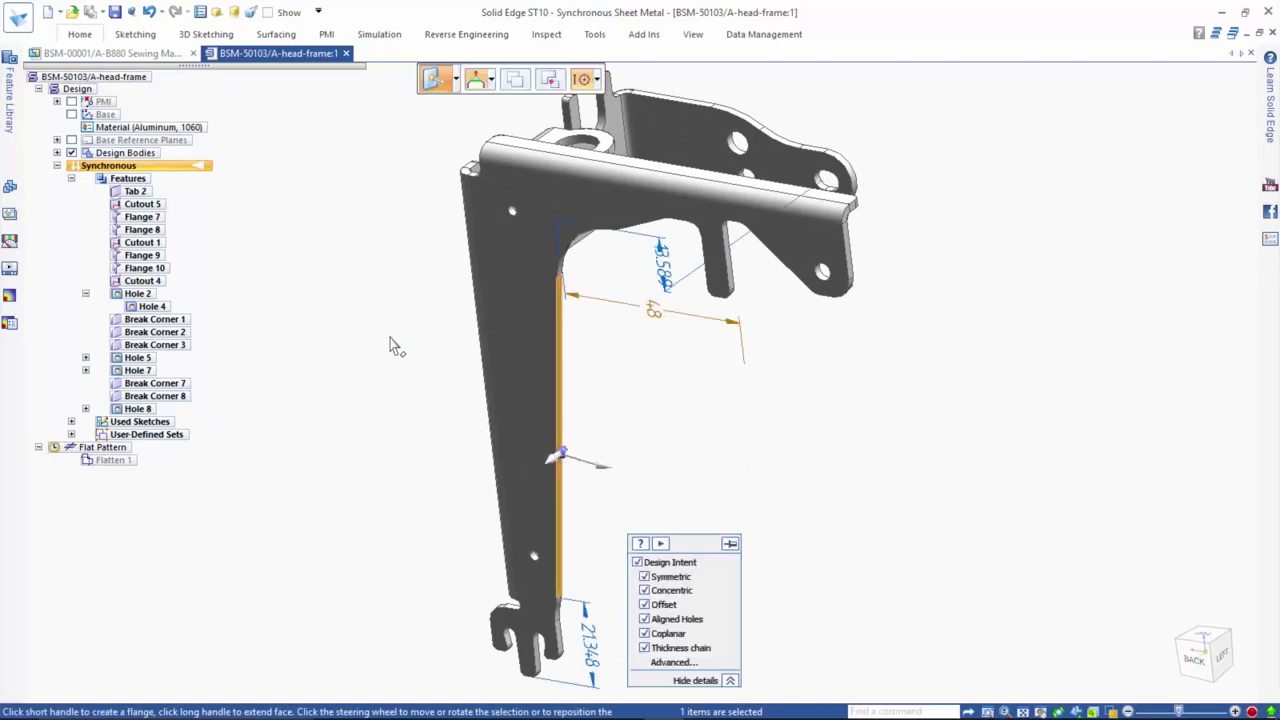
click(80, 35)
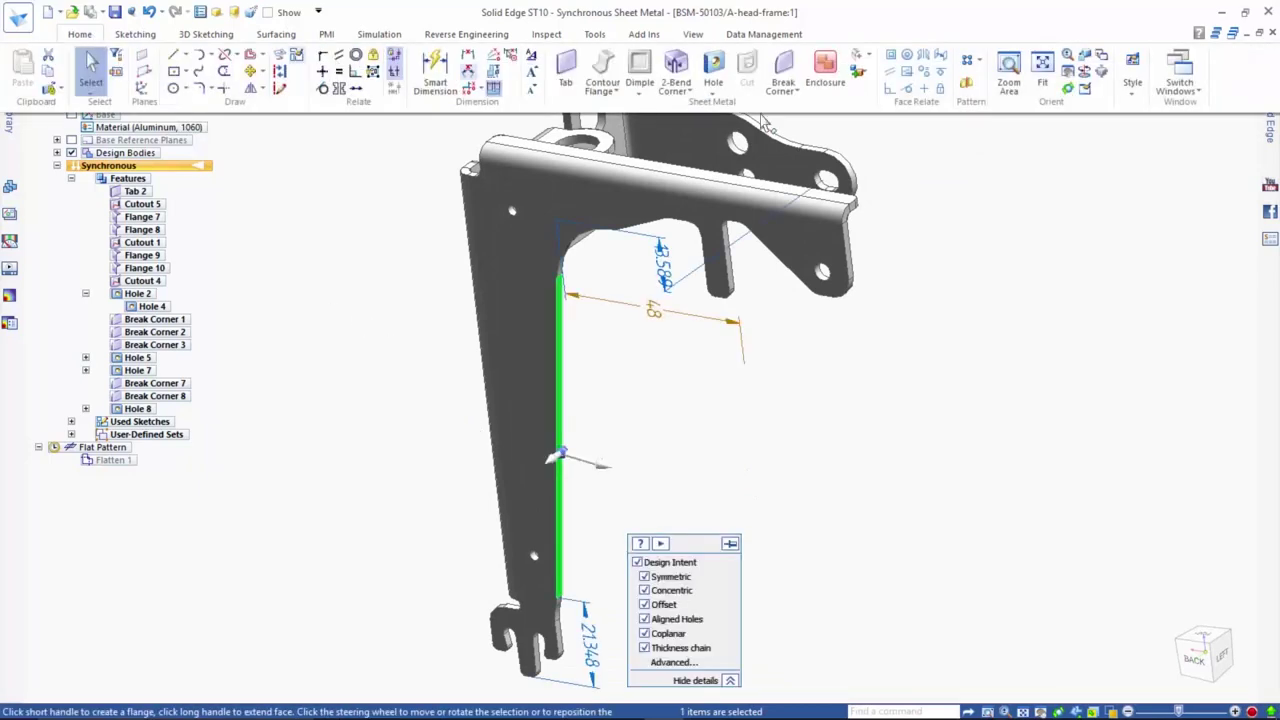
click(890, 73)
middle_drag(394, 394, 574, 292)
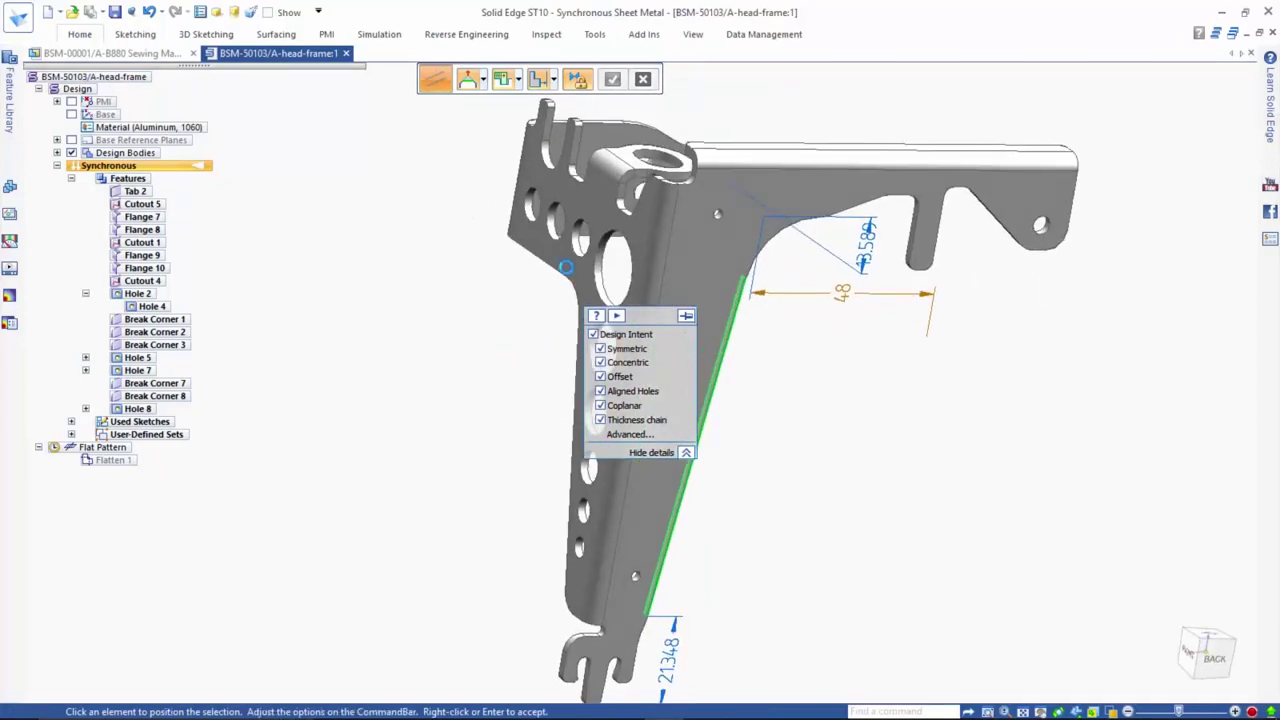
click(565, 267)
right_click(795, 496)
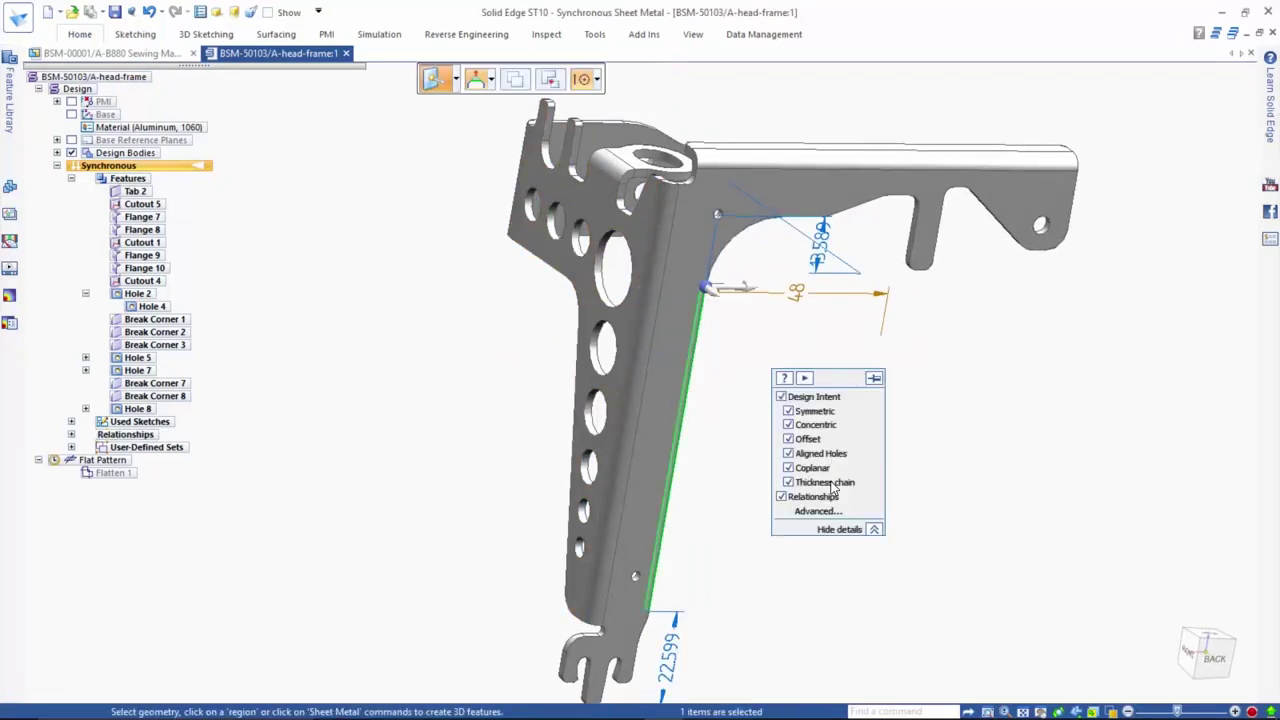
click(777, 486)
middle_drag(795, 460, 683, 434)
Open the BSM-50103 head-frame's drawing from the sewing machine assembly and update its out-of-date drawing views
click(160, 54)
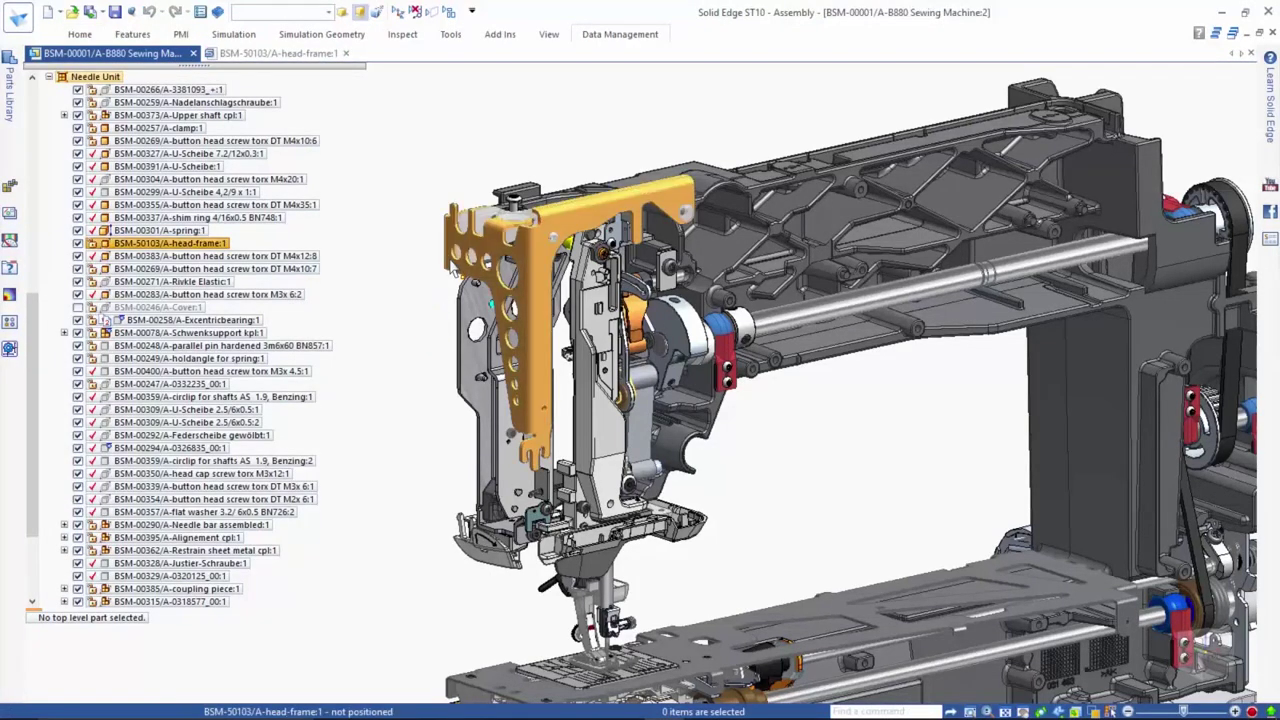
click(450, 192)
click(620, 34)
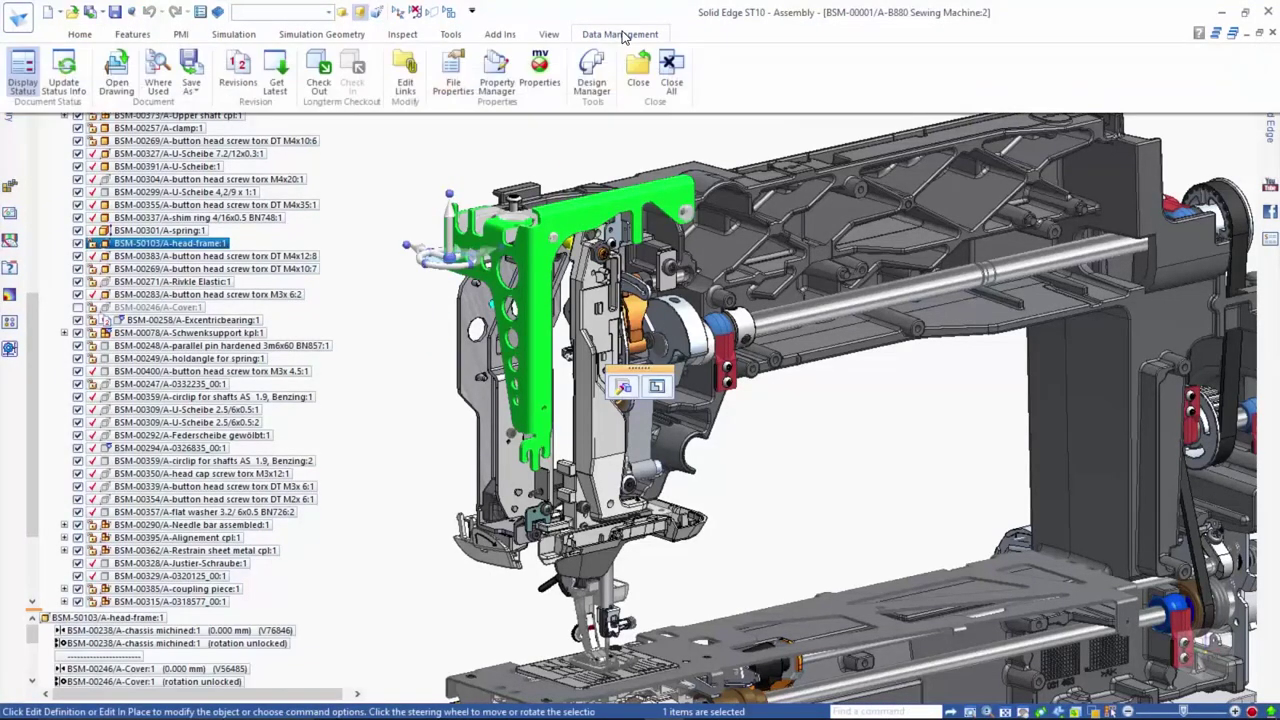
click(110, 80)
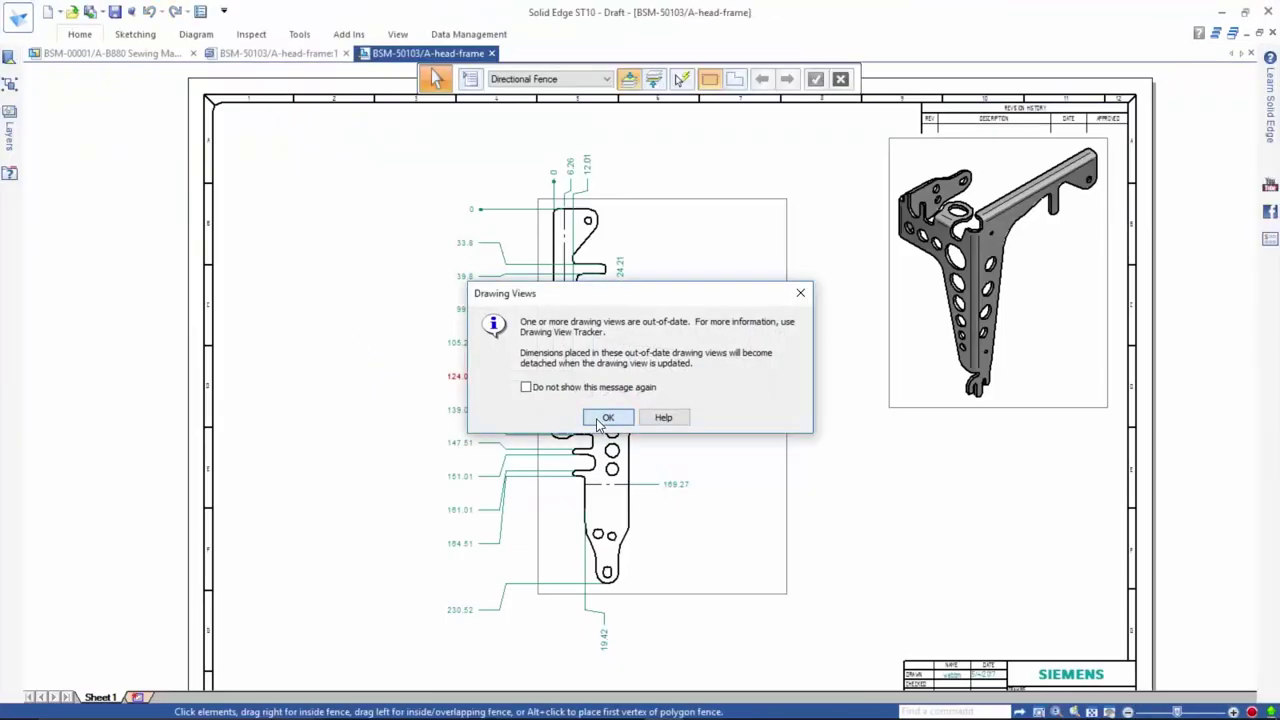
click(608, 417)
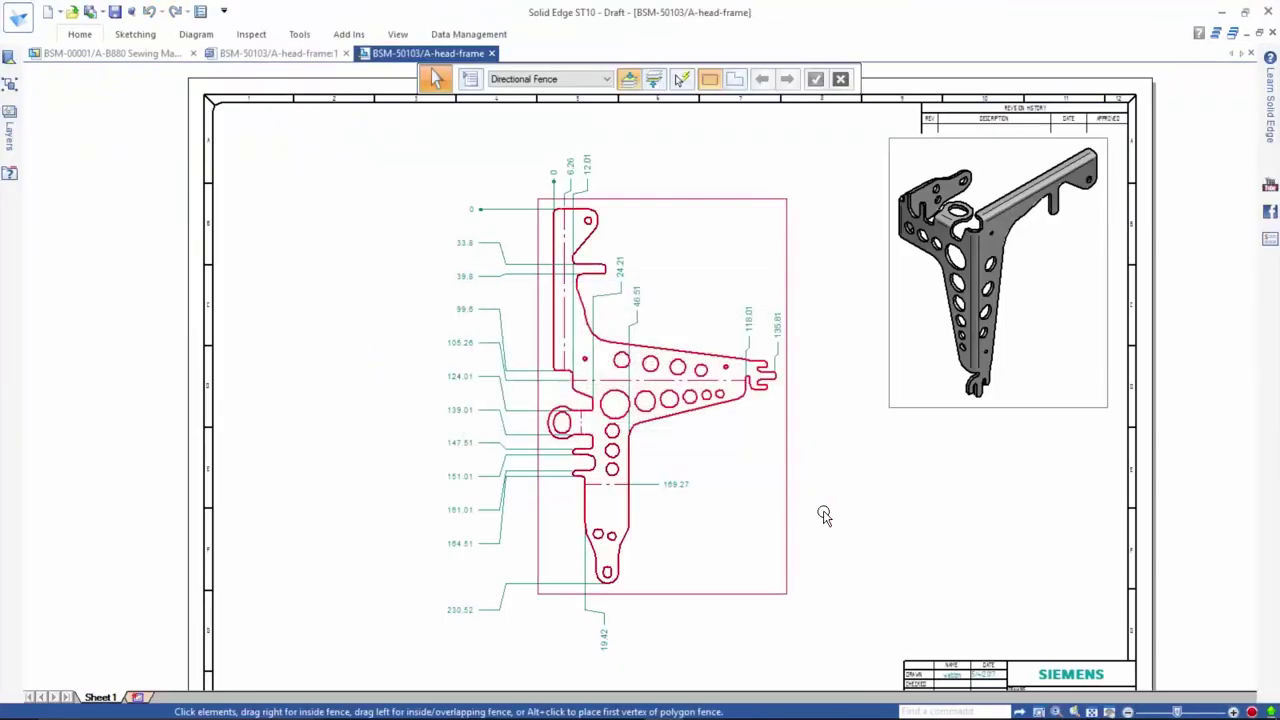
right_click(895, 500)
click(923, 524)
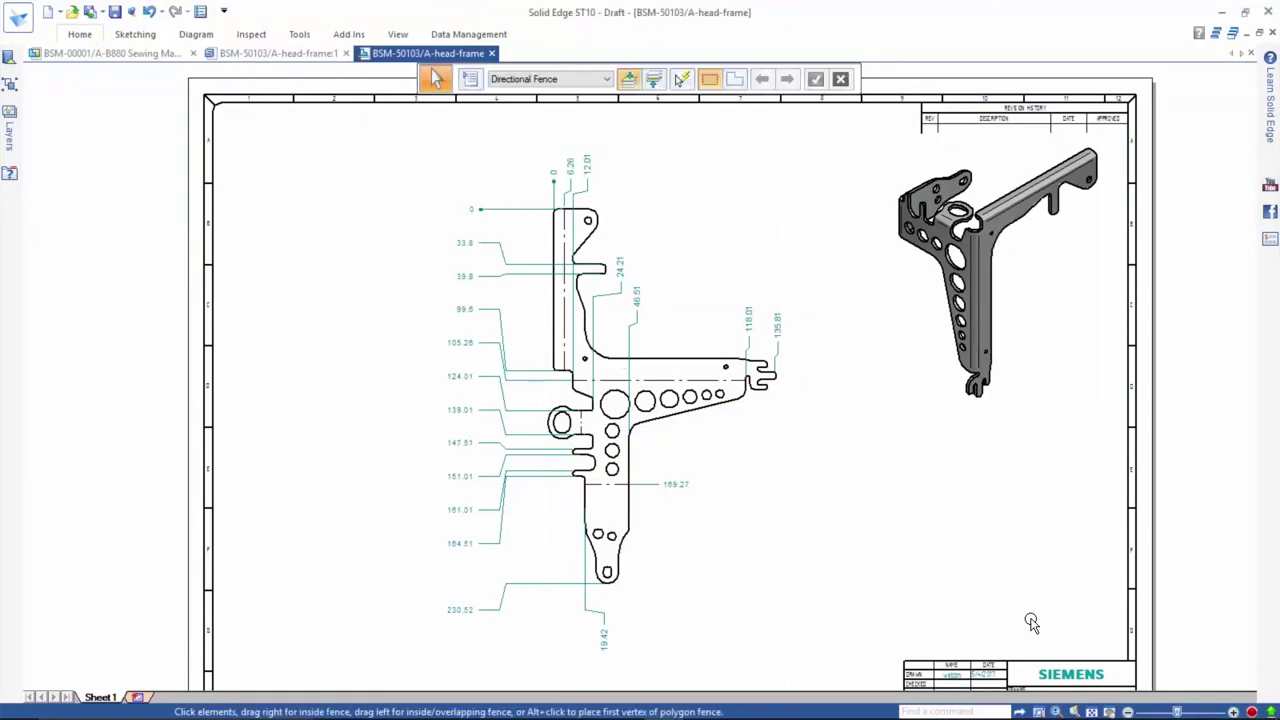
scroll(914, 437, up, 3)
scroll(943, 557, up, 3)
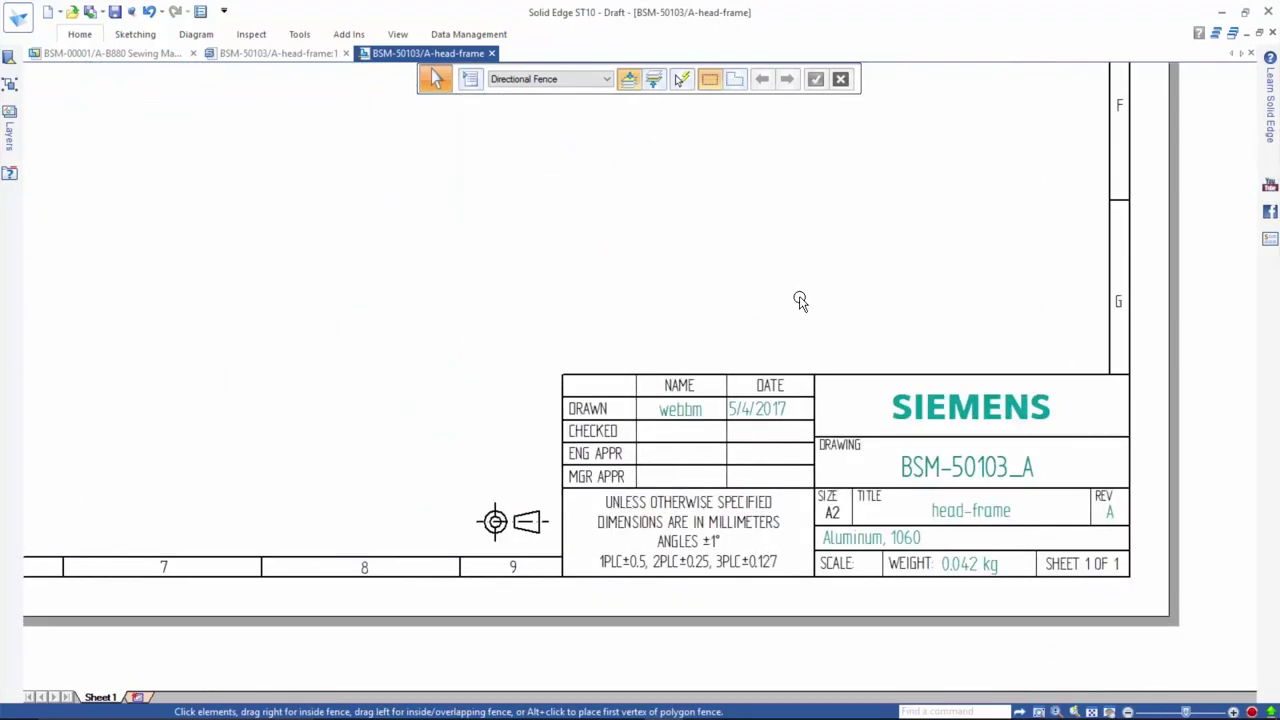
key(ctrl+f)
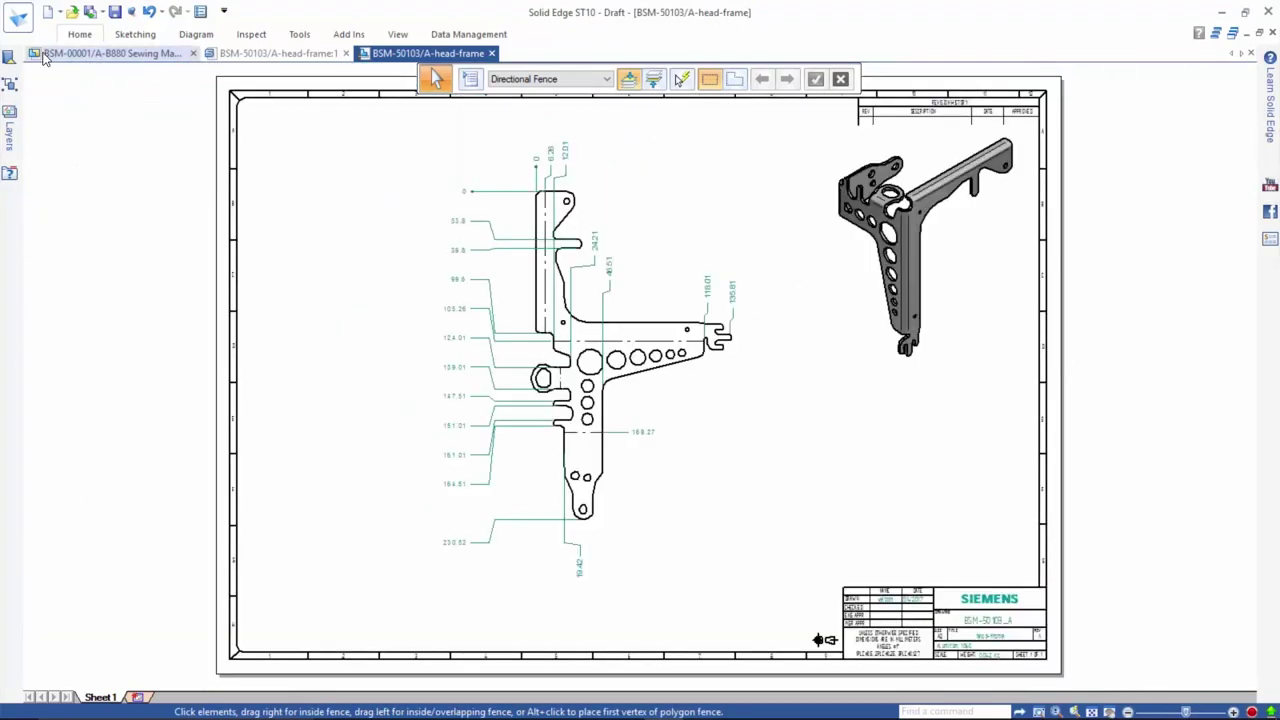
Return to the sewing machine assembly and open the BSM-00402 Schubgabel vorm. subassembly from the Stitch Plate Unit
click(44, 54)
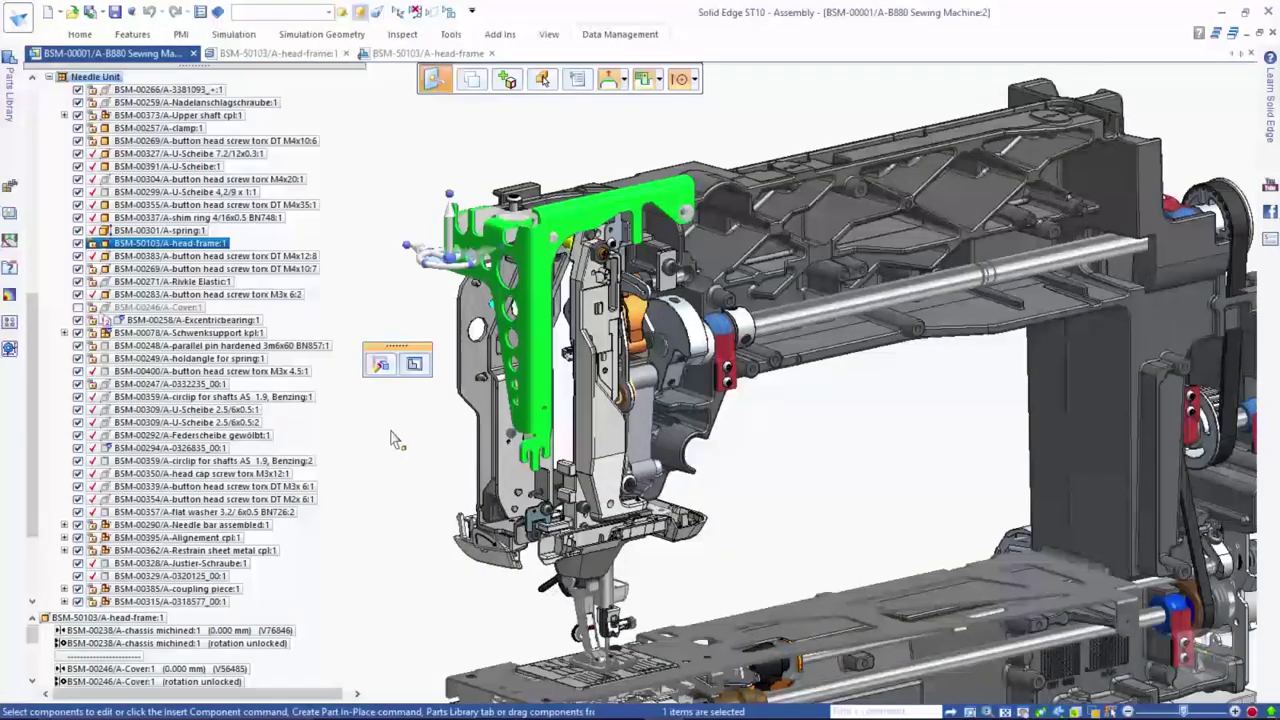
click(400, 490)
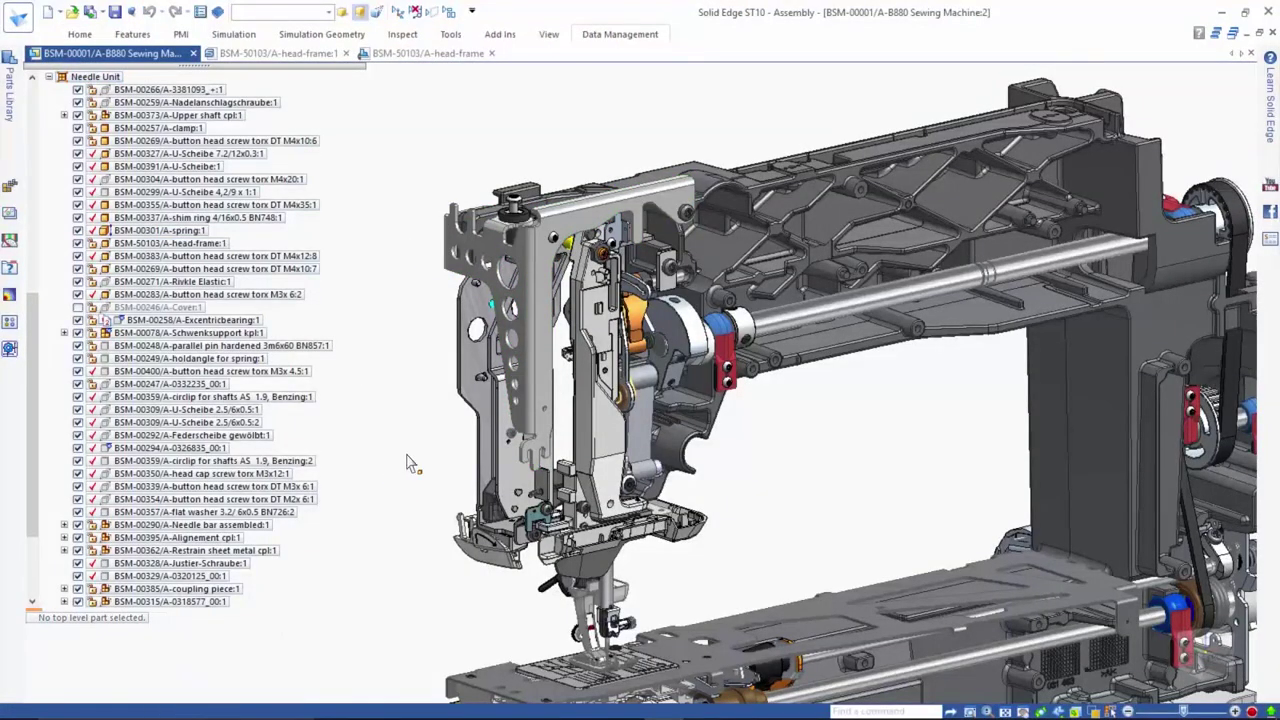
key(ctrl+f)
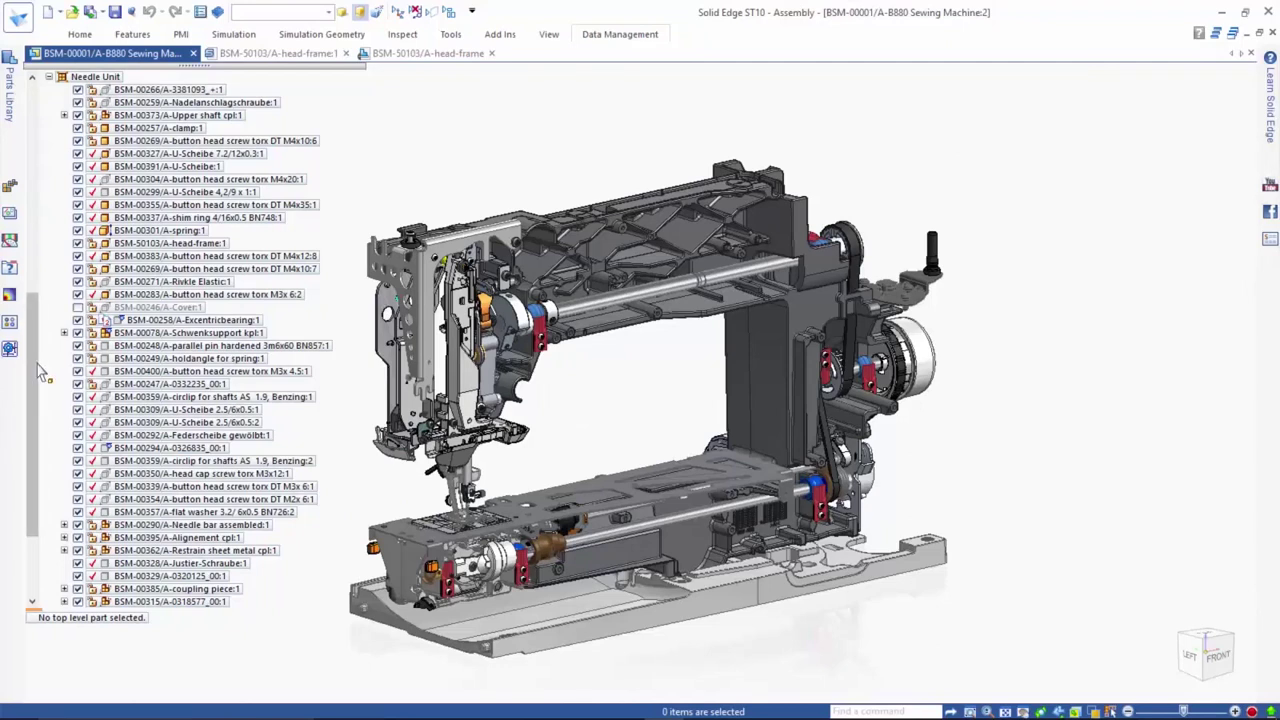
scroll(40, 376, down, 3)
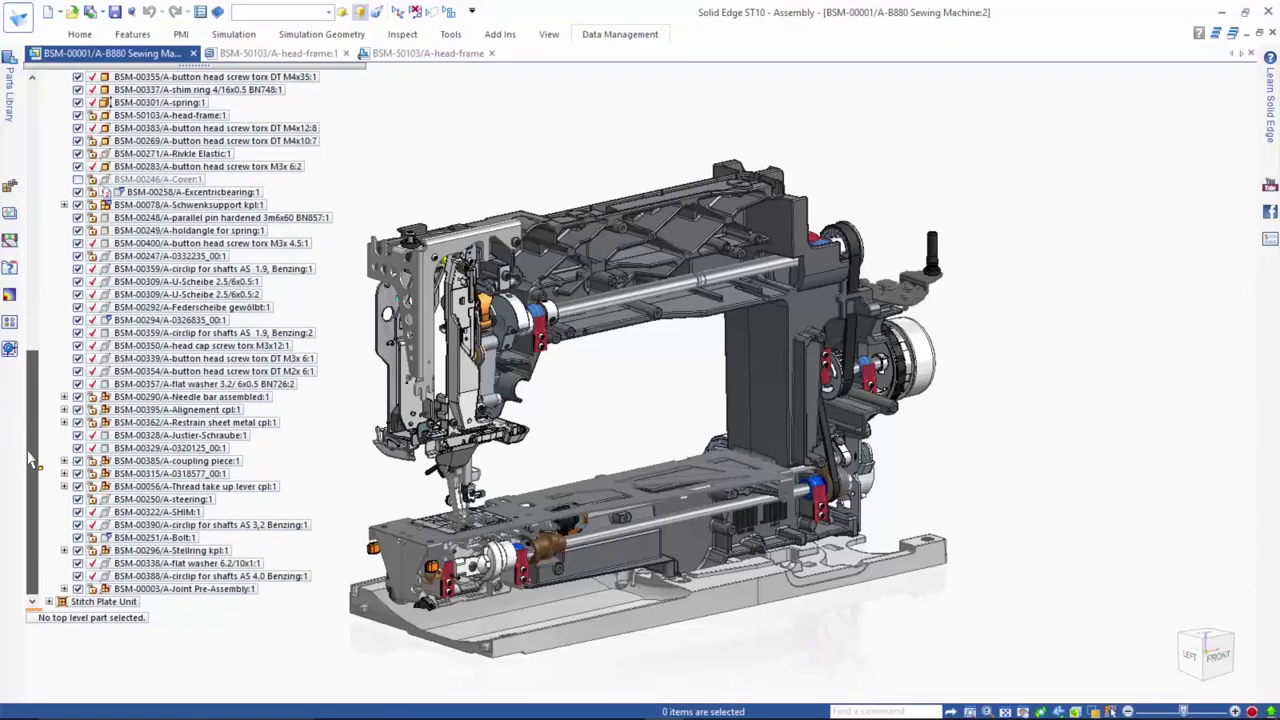
click(49, 601)
click(186, 513)
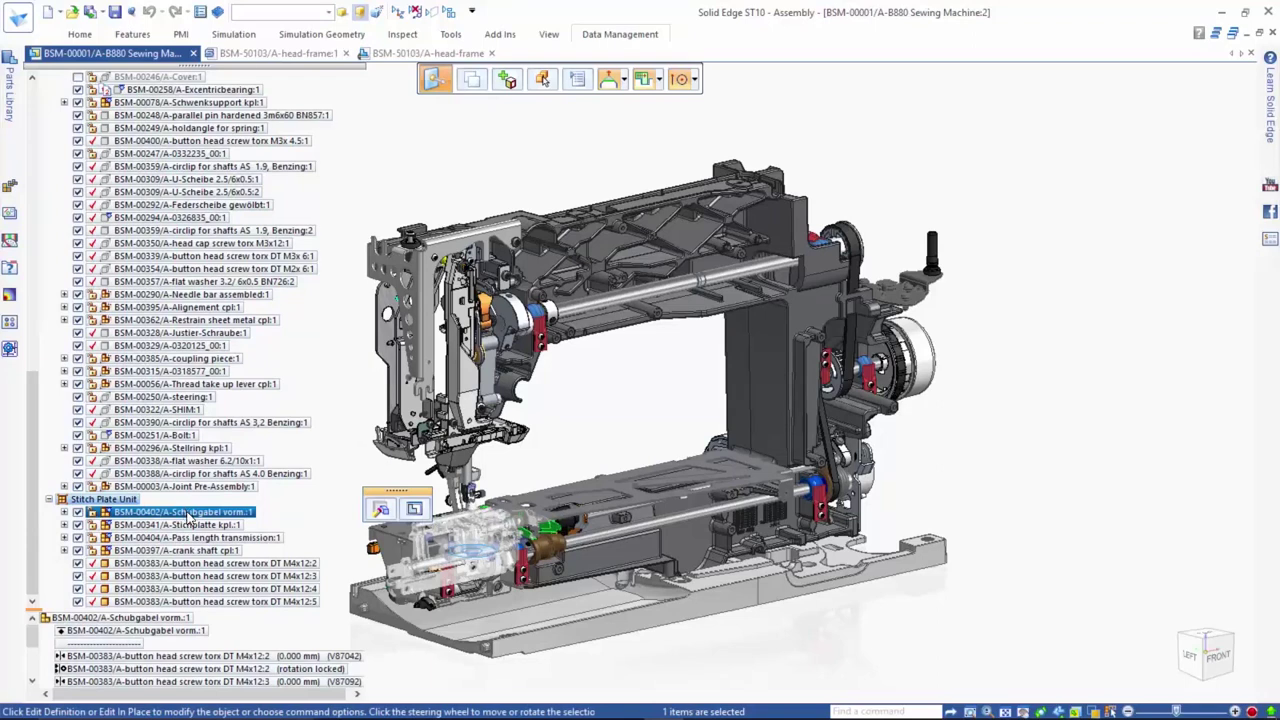
right_click(186, 516)
click(259, 319)
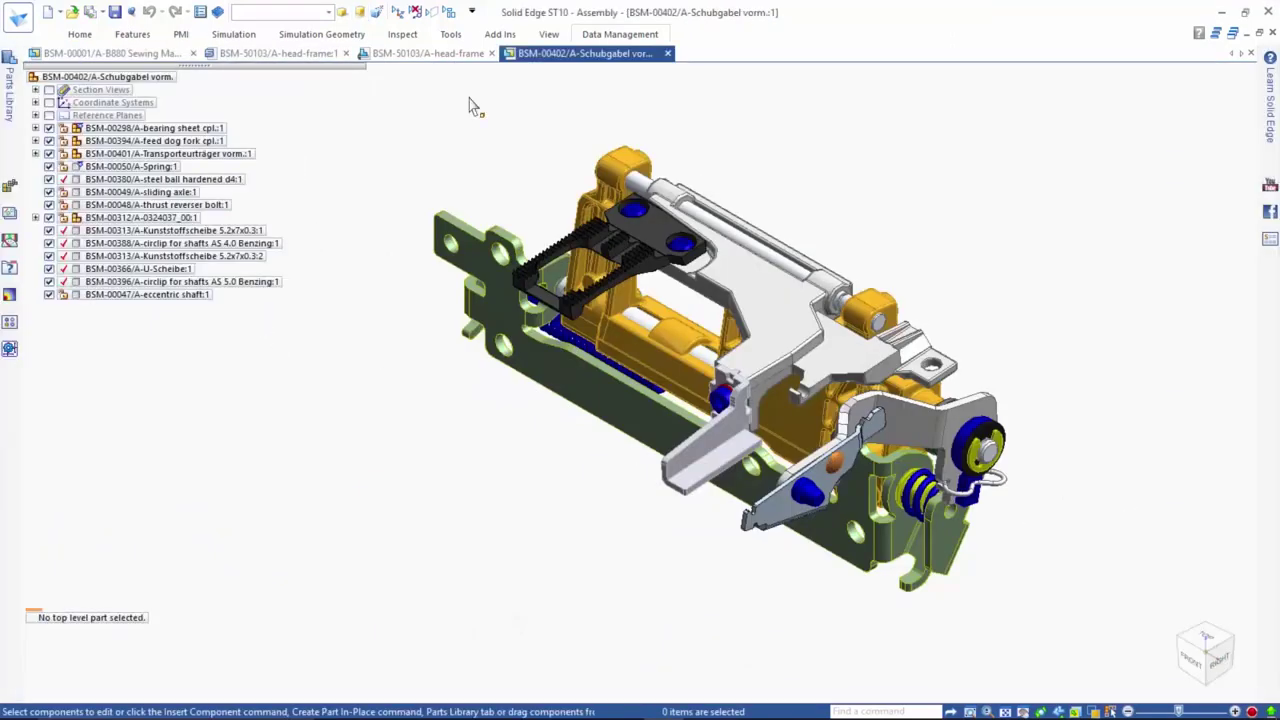
Open the BSM-00402 subassembly in Design Manager and run Find Duplicates on all its listed files
click(600, 36)
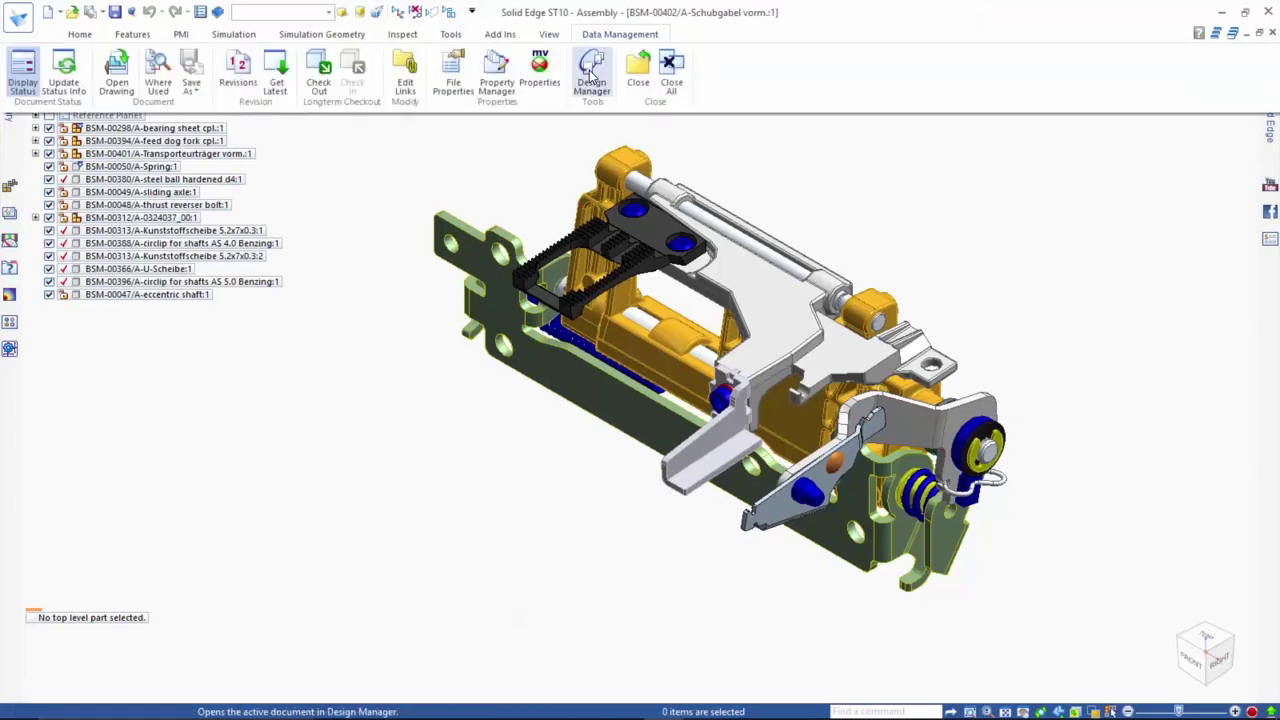
click(592, 70)
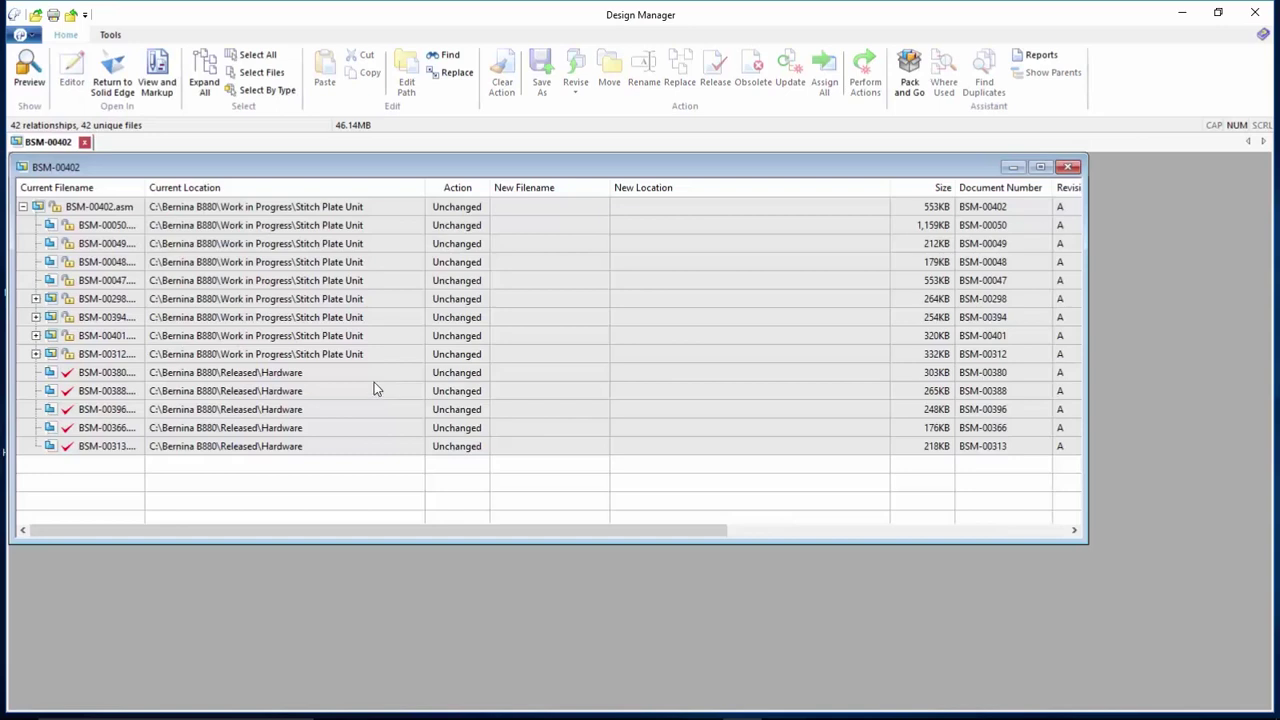
click(260, 57)
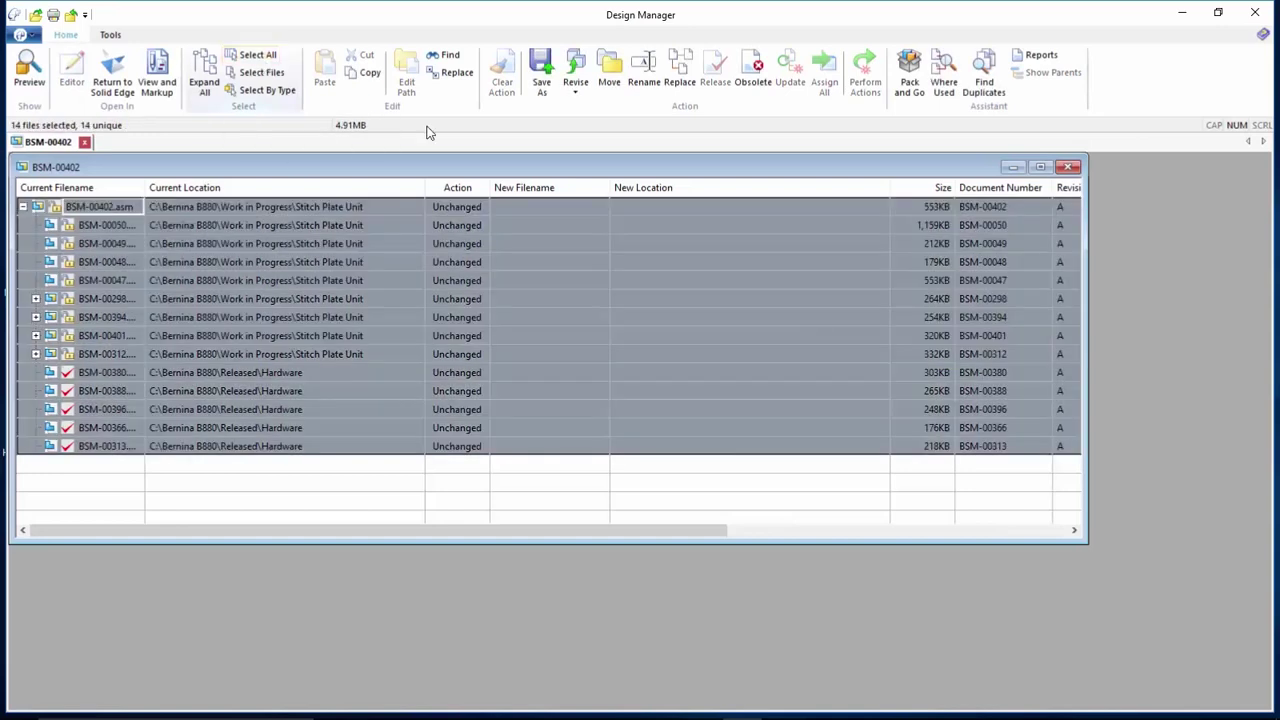
click(975, 92)
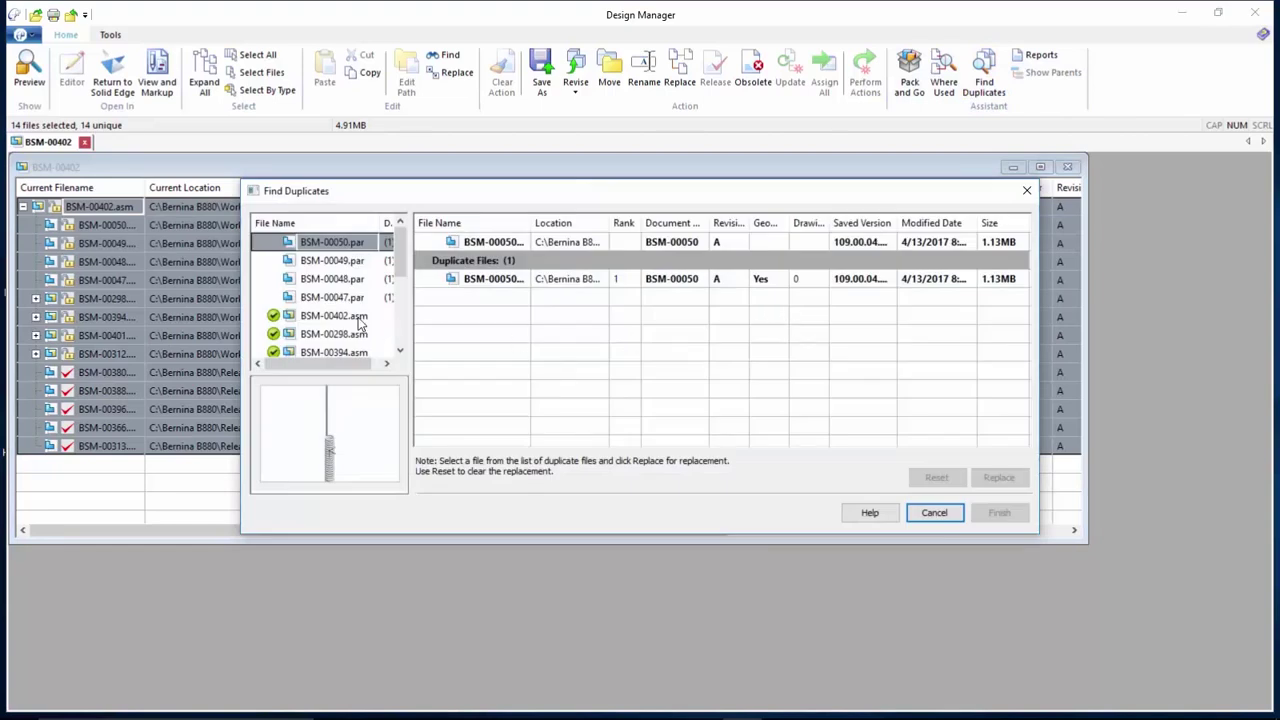
Review the duplicate results for BSM-00402.asm and for the parts BSM-00050, BSM-00049, BSM-00048 and BSM-00047
click(392, 316)
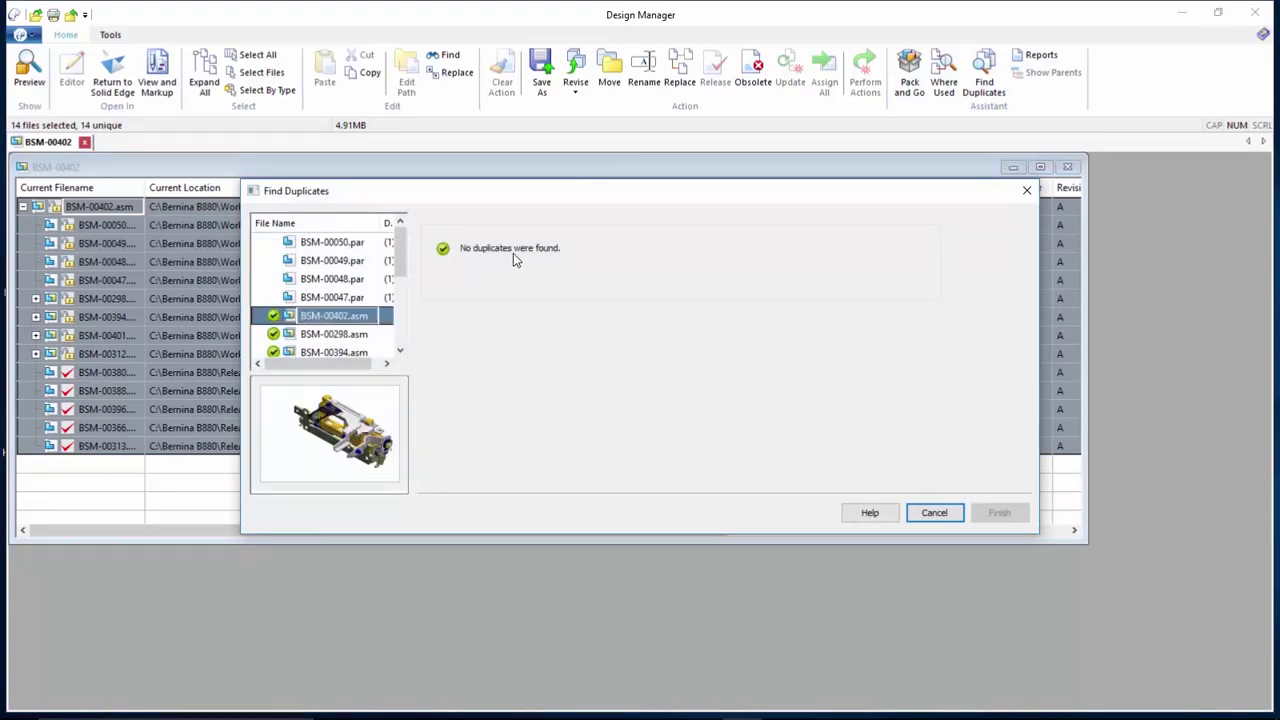
click(340, 247)
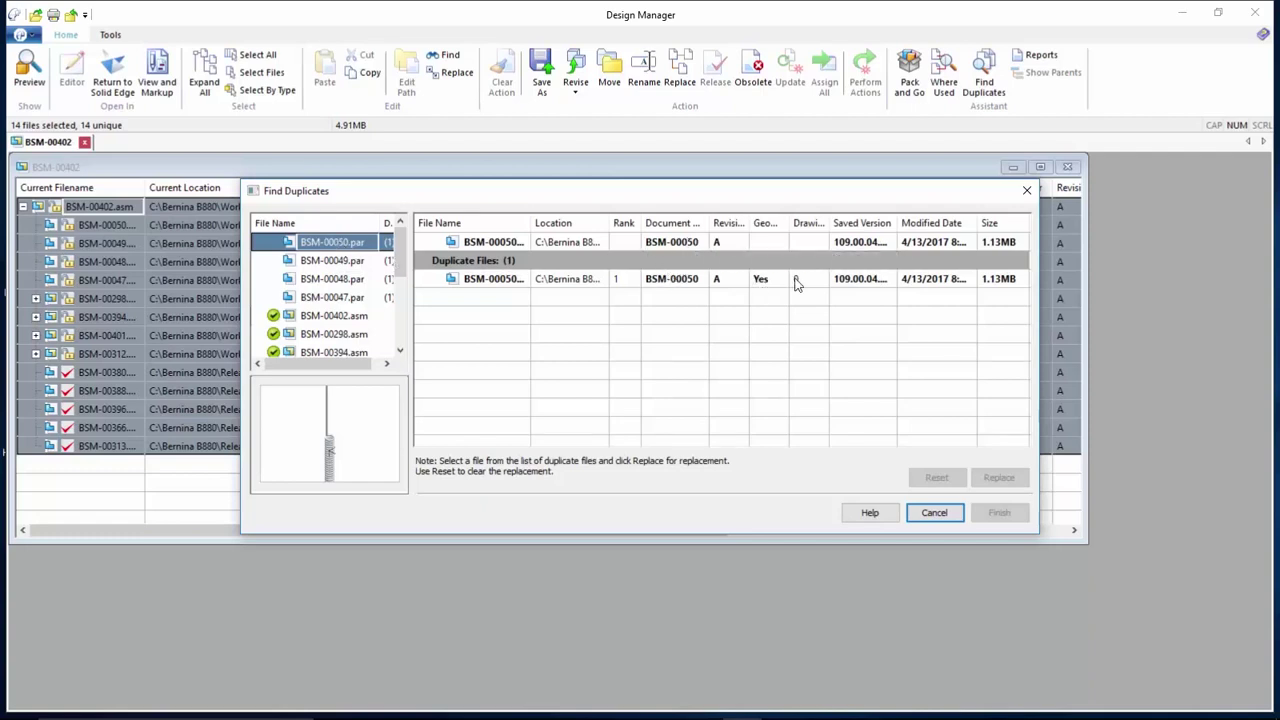
click(362, 262)
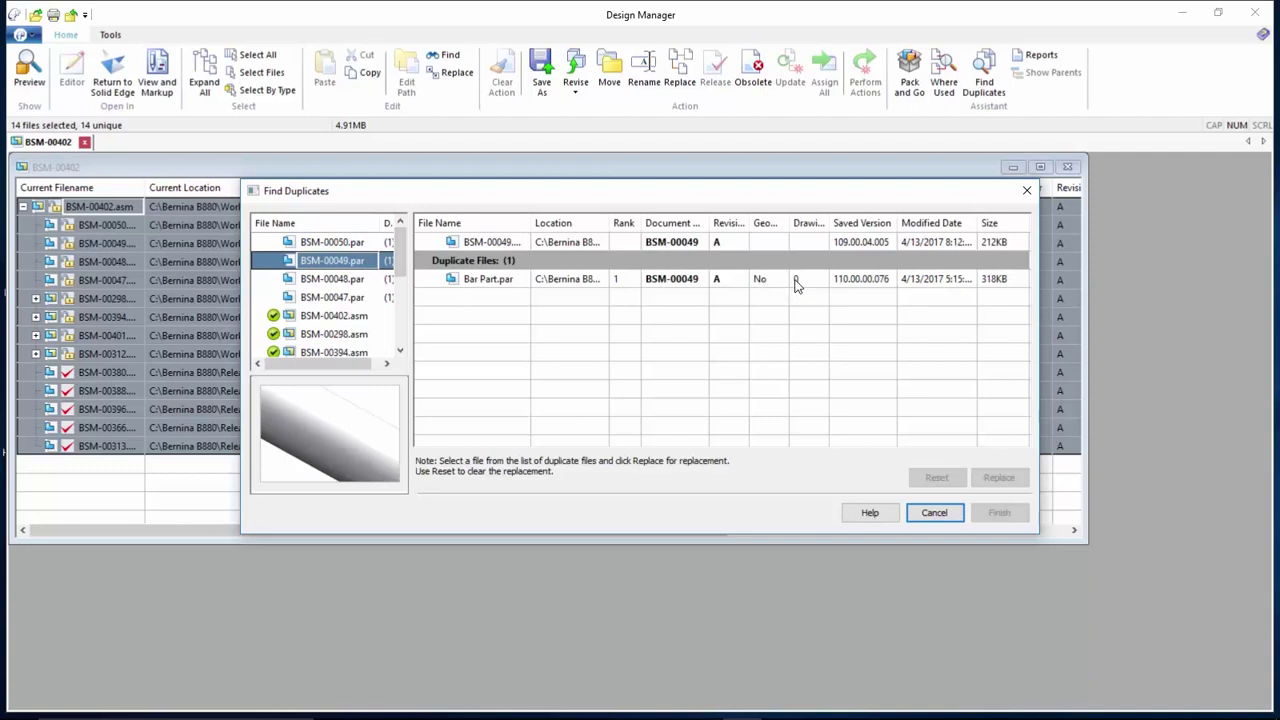
click(342, 281)
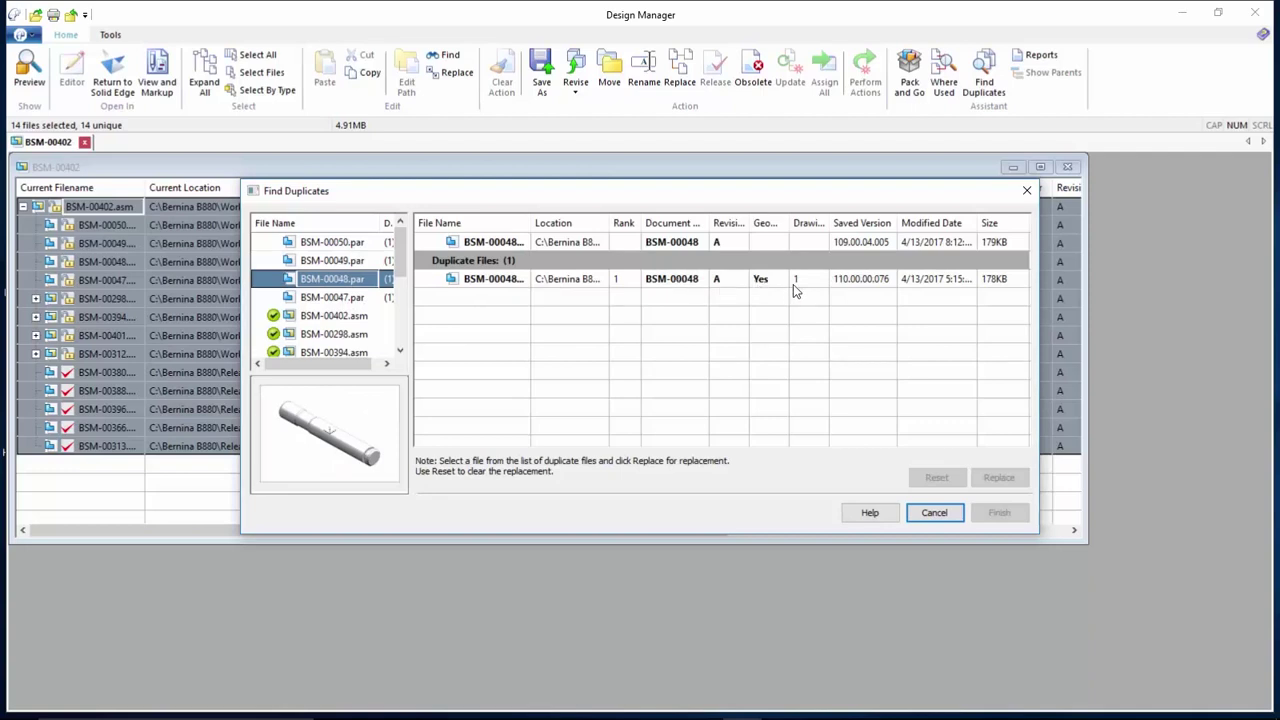
click(358, 299)
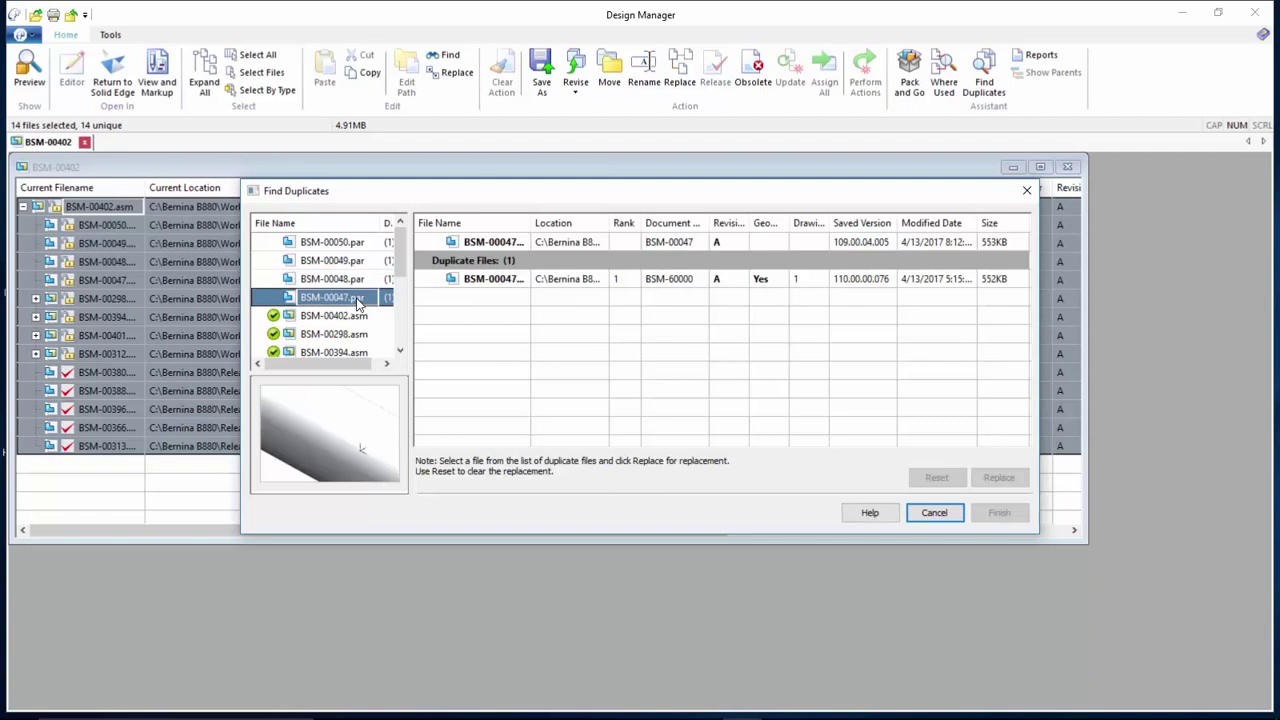
Inspect the BSM-60000 duplicate candidate for BSM-00047.par, then cancel the duplicate search without replacing it and close Design Manager
click(509, 285)
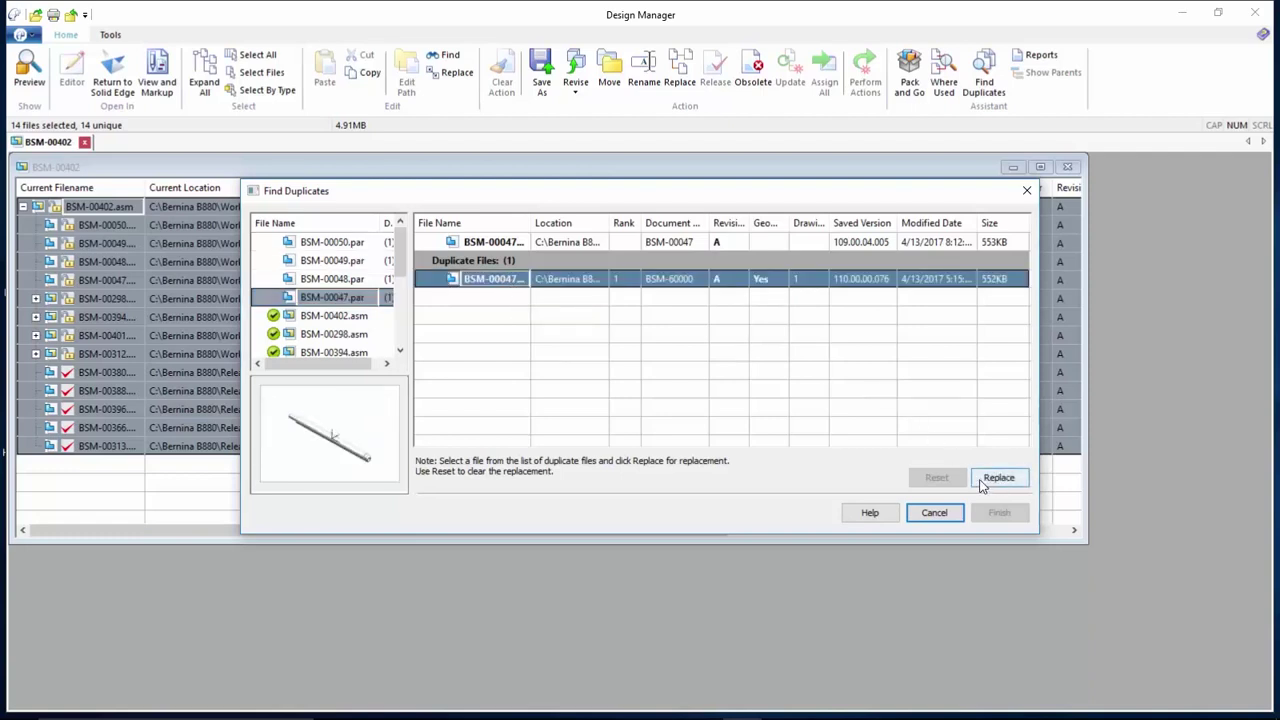
click(934, 512)
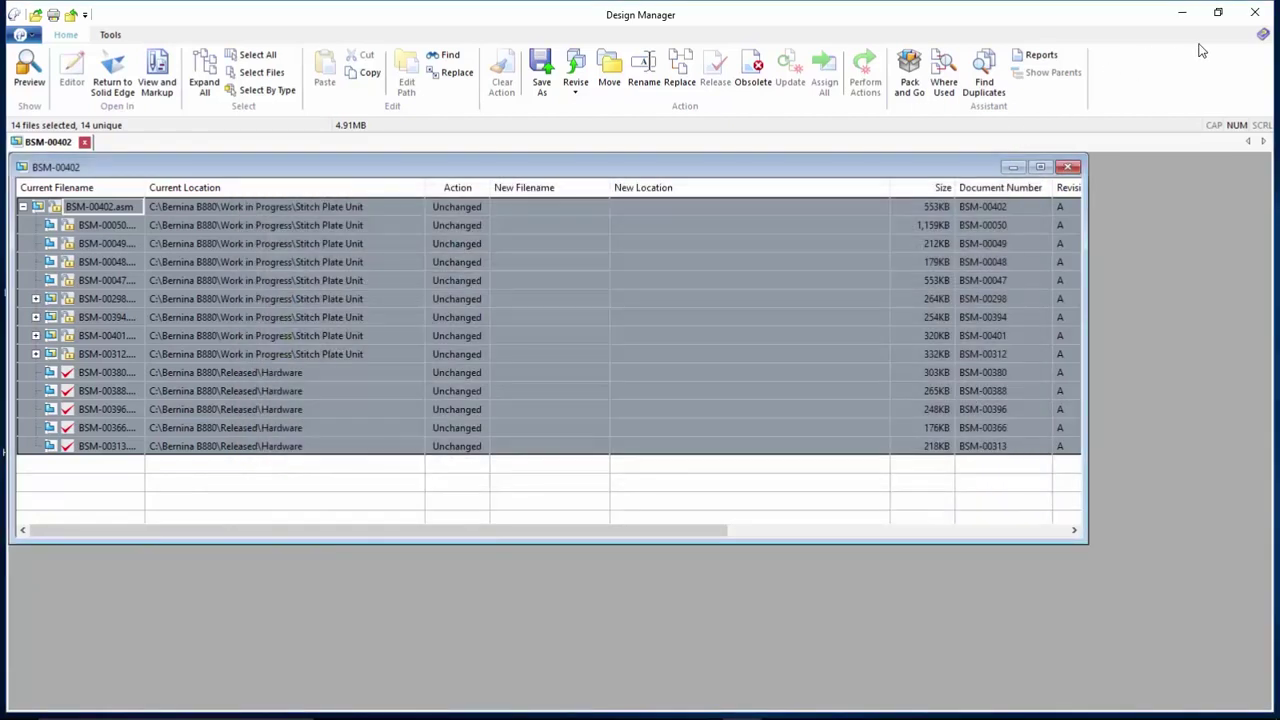
click(1255, 12)
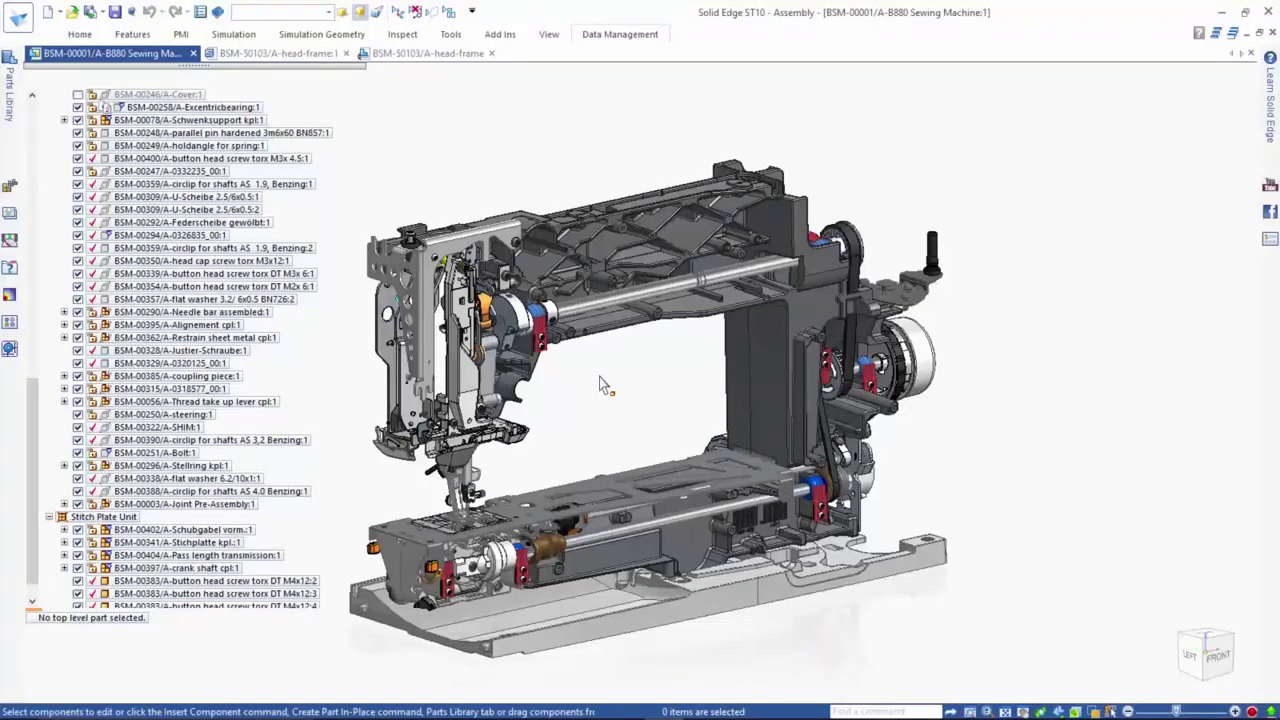